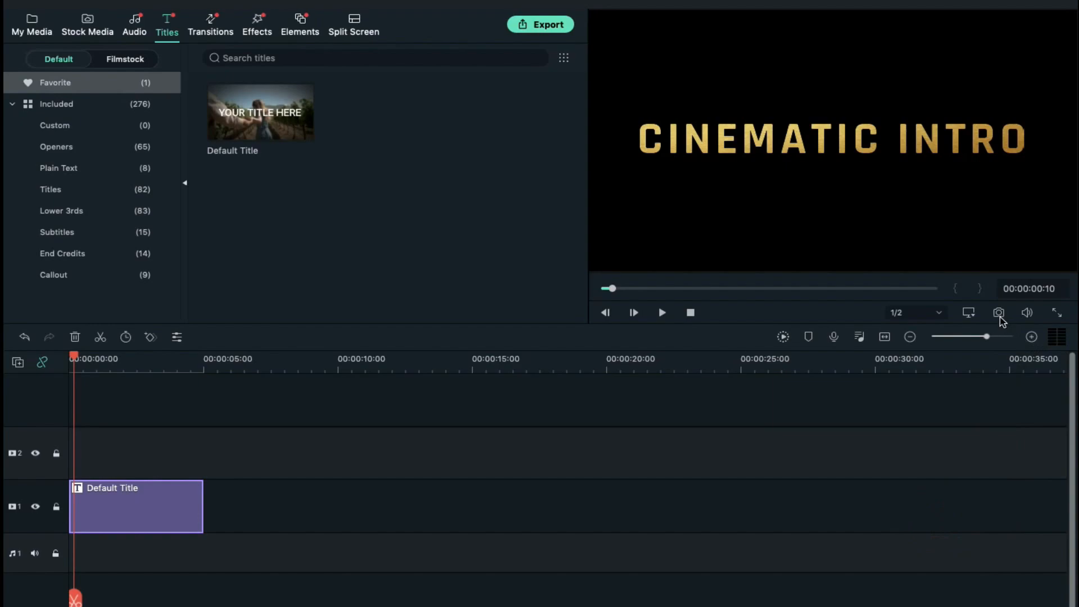
# Capture a snapshot of the CINEMATIC INTRO title frame and delete the Default Title clip from the timeline.
pyautogui.click(999, 313)
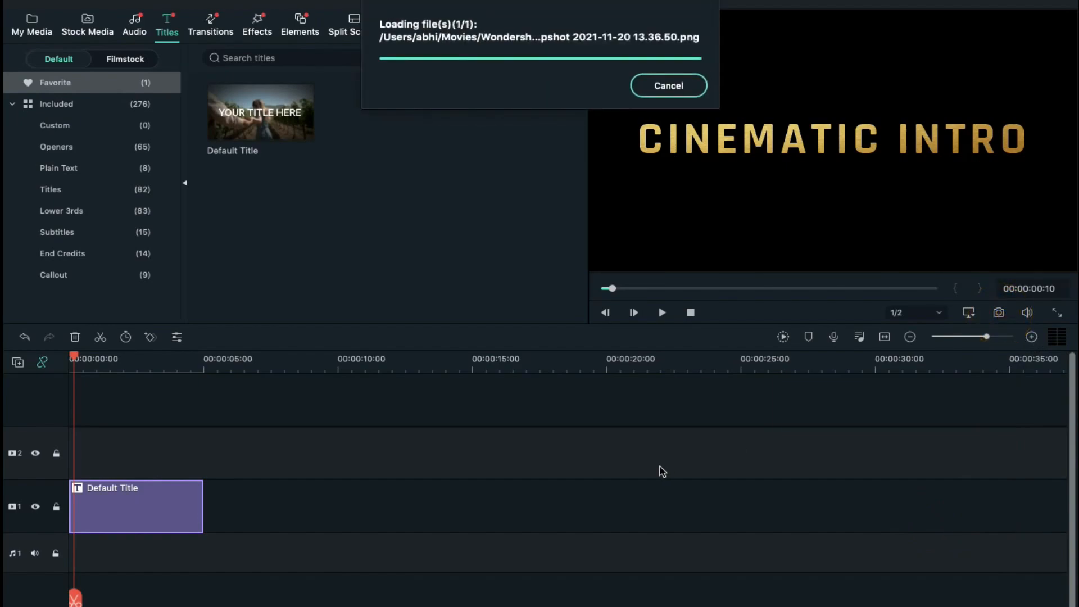
pyautogui.click(172, 492)
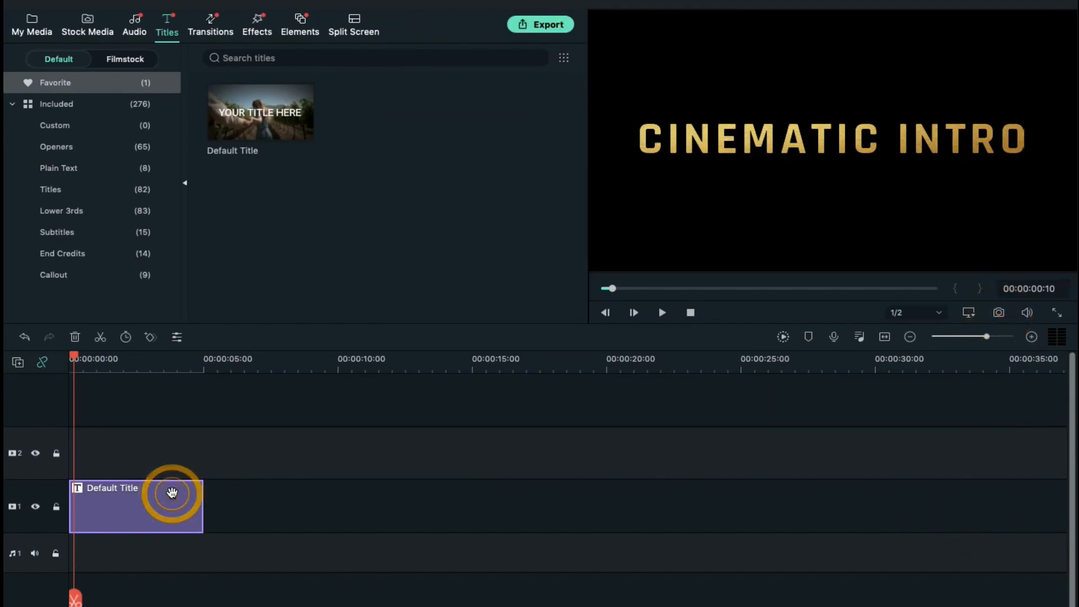
pyautogui.press('Delete')
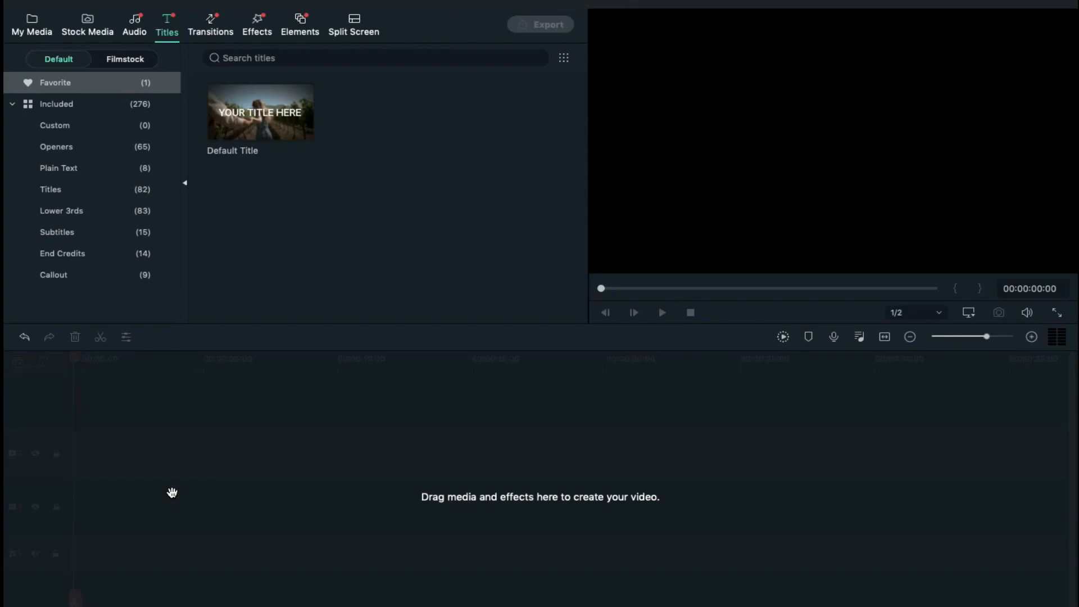
# Import Background.mov, Window reflection.mov, Dust particle.mov, Flare.mov and sound effect.mp3 from the Files folder into the project media.
pyautogui.click(42, 28)
pyautogui.click(296, 117)
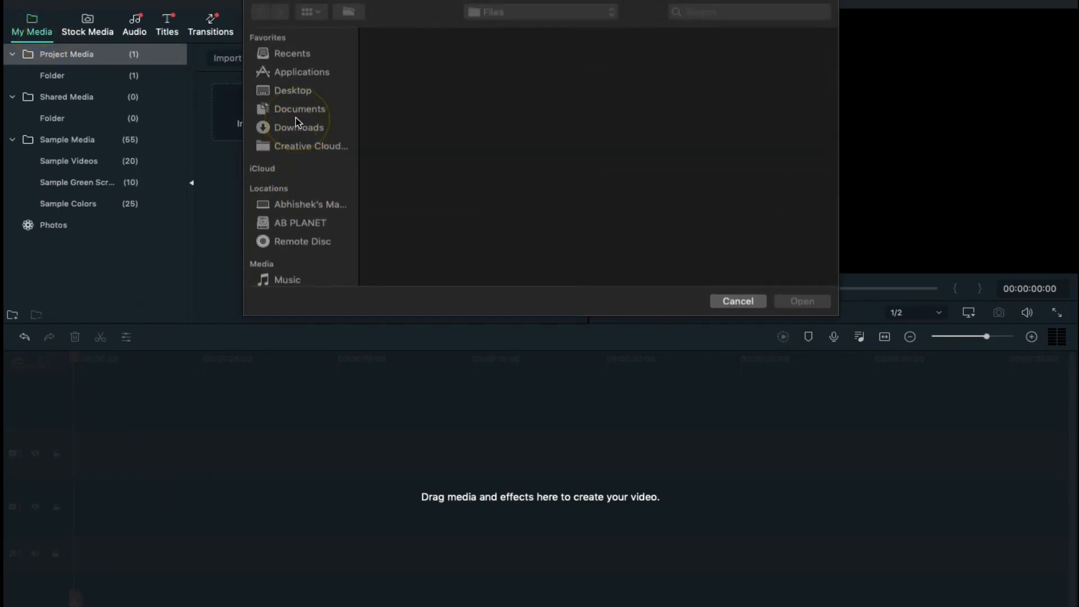
pyautogui.click(412, 56)
pyautogui.keyDown('super'); pyautogui.click(410, 152); pyautogui.keyUp('super')
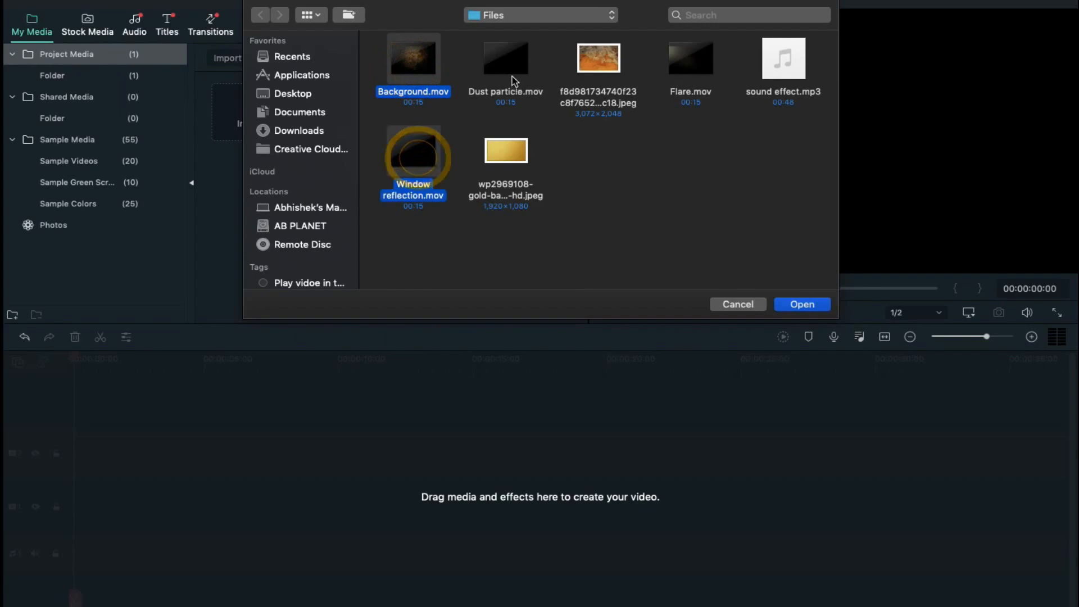
pyautogui.keyDown('super'); pyautogui.click(506, 64); pyautogui.keyUp('super')
pyautogui.keyDown('super'); pyautogui.click(707, 71); pyautogui.keyUp('super')
pyautogui.keyDown('super'); pyautogui.click(797, 87); pyautogui.keyUp('super')
pyautogui.press('Return')
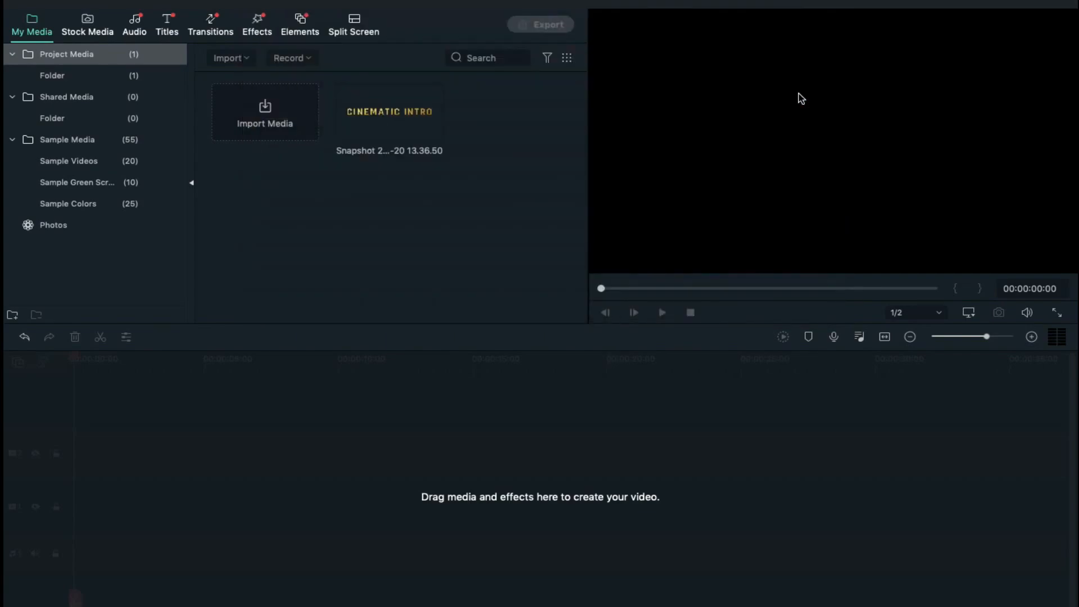
# Place the Background video on track 1 so that it starts at 00:00:00:10.
pyautogui.moveTo(385, 113); pyautogui.dragTo(77, 502)
pyautogui.click(76, 353)
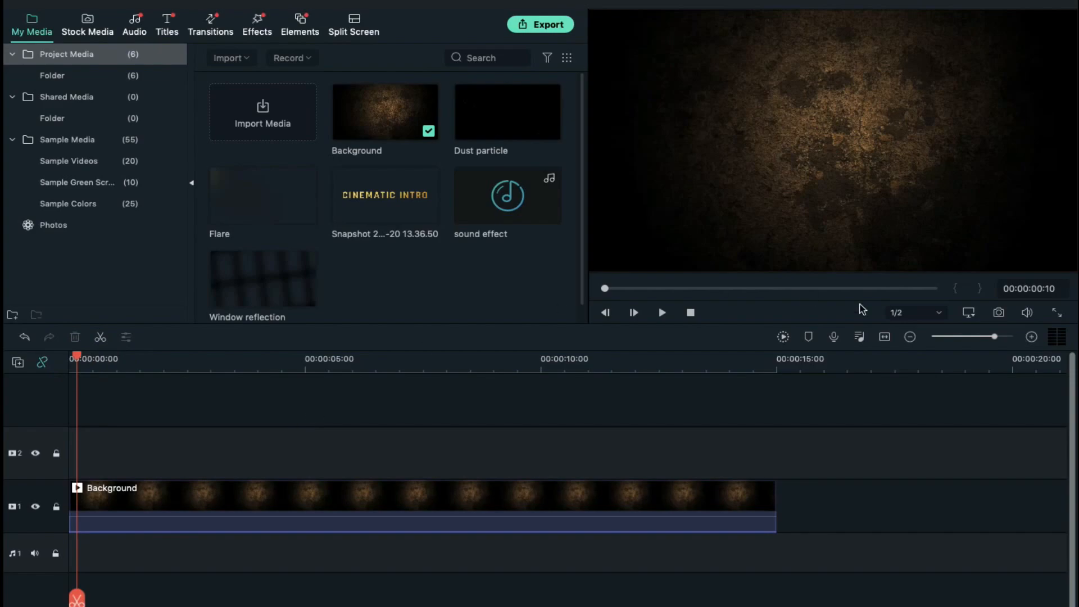
pyautogui.moveTo(222, 494); pyautogui.dragTo(234, 499)
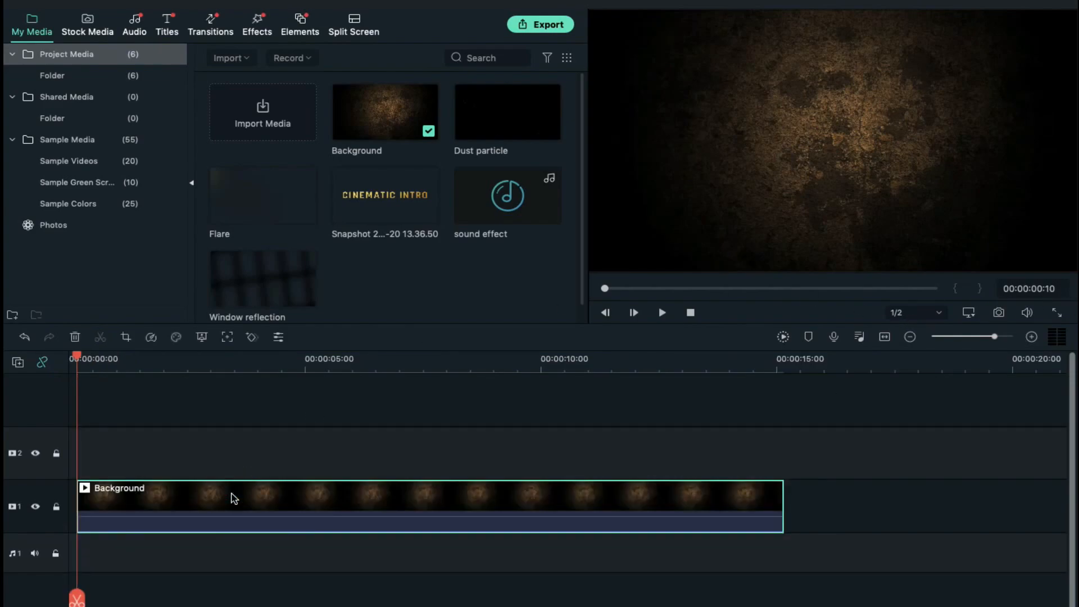
# Trim the end of the Background clip to about 00:00:06:10.
pyautogui.moveTo(355, 363); pyautogui.dragTo(365, 358)
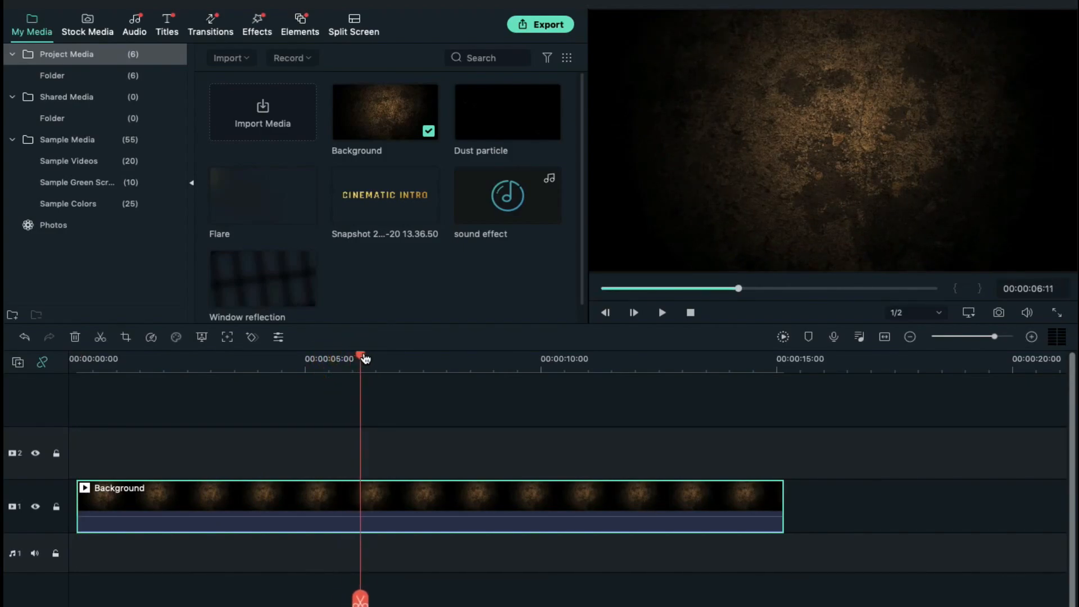
pyautogui.moveTo(787, 497); pyautogui.dragTo(359, 499)
pyautogui.click(195, 496)
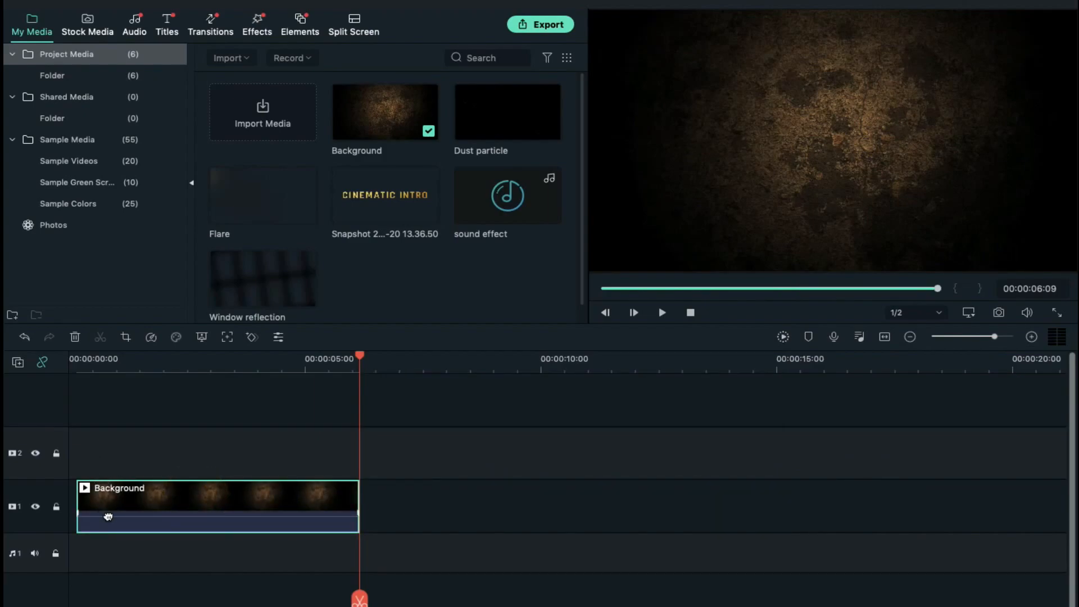
# Place the Window reflection video on track 2, aligned with the Background clip's start and trimmed to its length.
pyautogui.moveTo(236, 281); pyautogui.dragTo(128, 444)
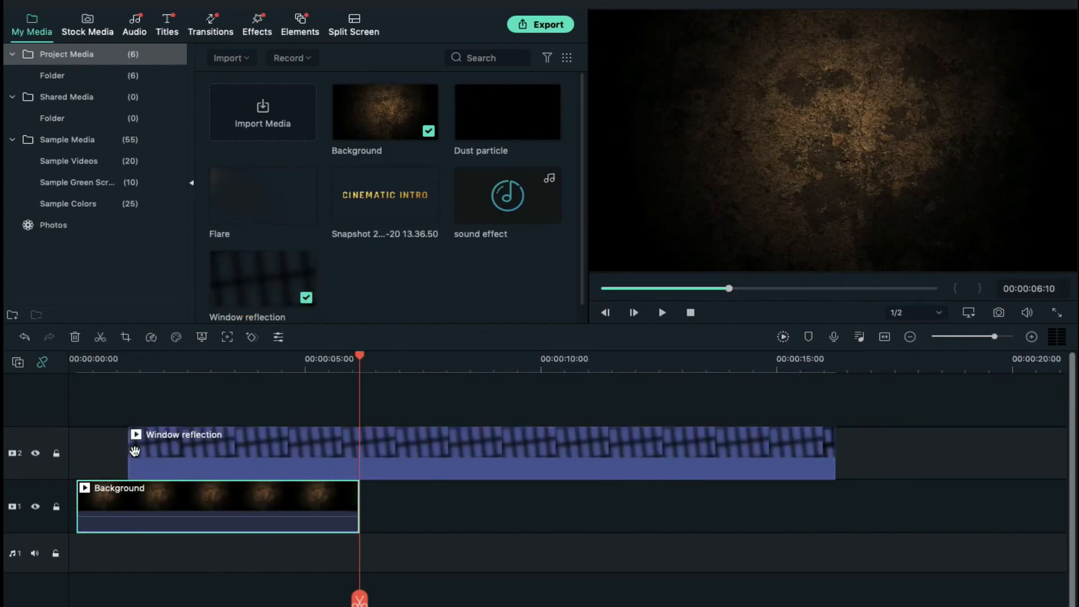
pyautogui.click(128, 448)
pyautogui.moveTo(271, 449); pyautogui.dragTo(274, 450)
pyautogui.moveTo(448, 453); pyautogui.dragTo(256, 475)
pyautogui.moveTo(635, 438); pyautogui.dragTo(360, 451)
pyautogui.click(188, 368)
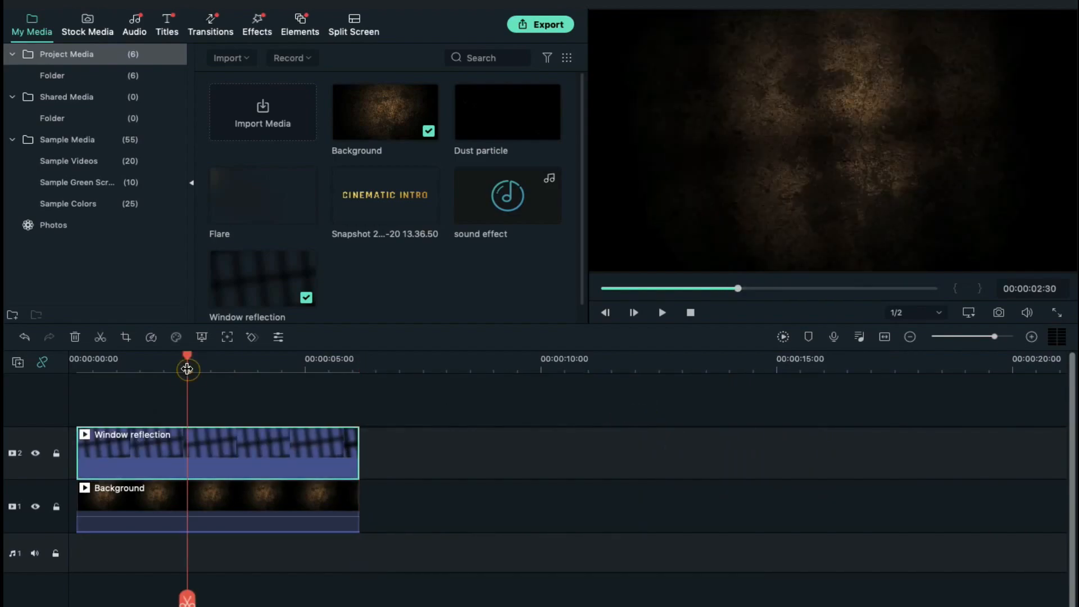
# Fade in the Background clip with opacity keyframes of 0% at 00:00:00:10 and 100% at 00:00:01:10.
pyautogui.click(77, 368)
pyautogui.doubleClick(116, 494)
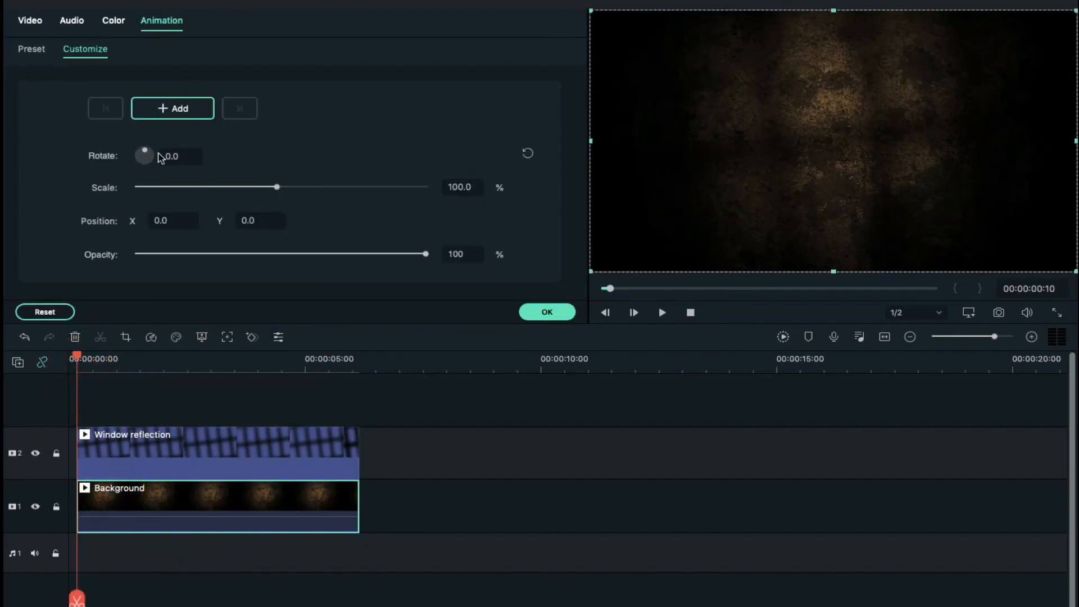
pyautogui.moveTo(426, 253); pyautogui.dragTo(120, 264)
pyautogui.moveTo(78, 360); pyautogui.dragTo(127, 366)
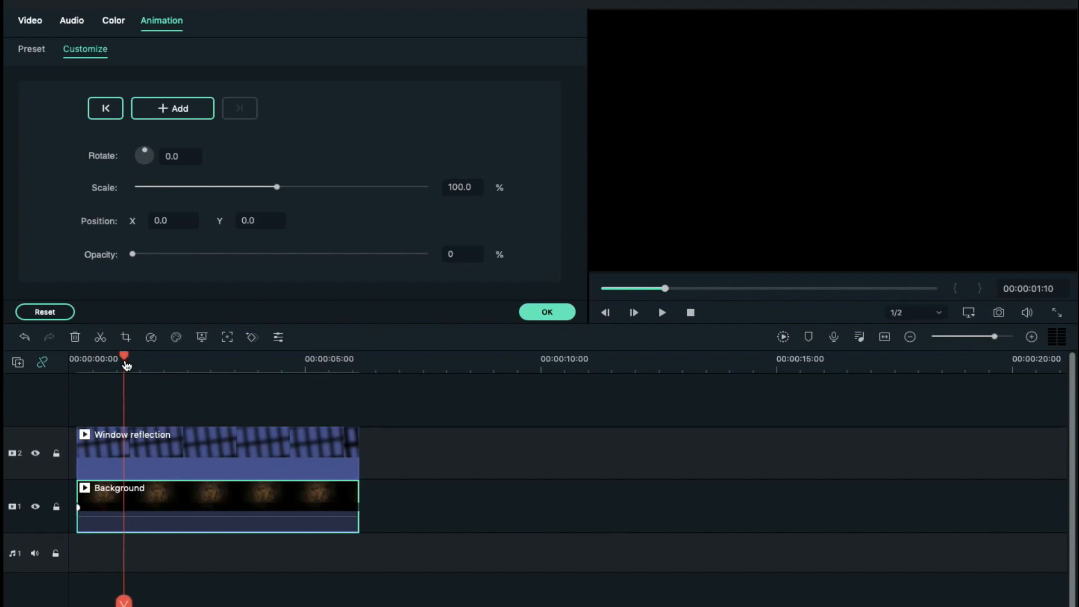
pyautogui.click(155, 506)
pyautogui.moveTo(135, 256); pyautogui.dragTo(450, 272)
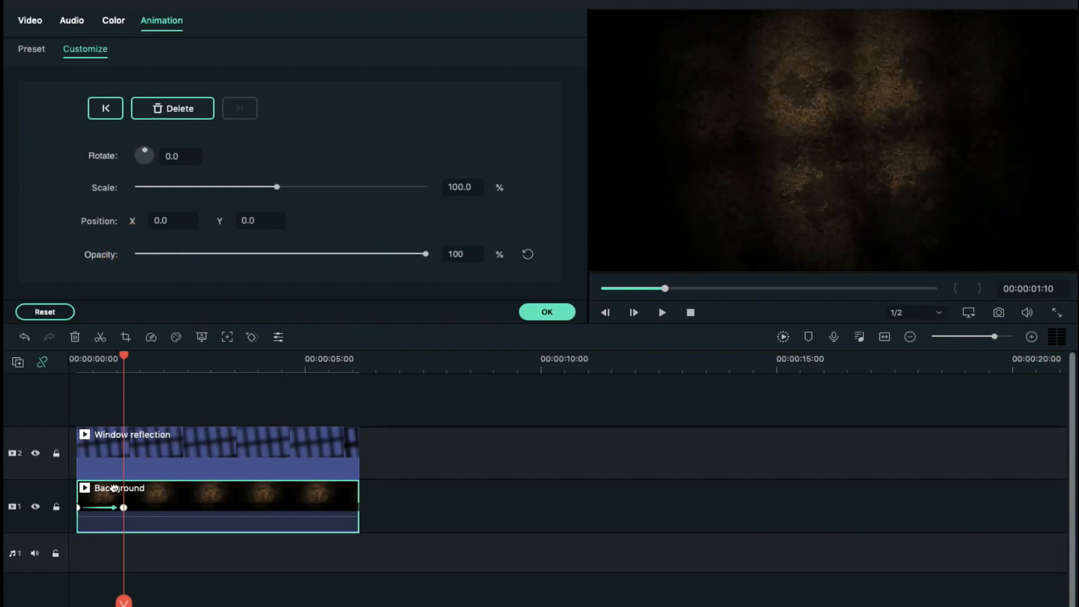
pyautogui.click(561, 317)
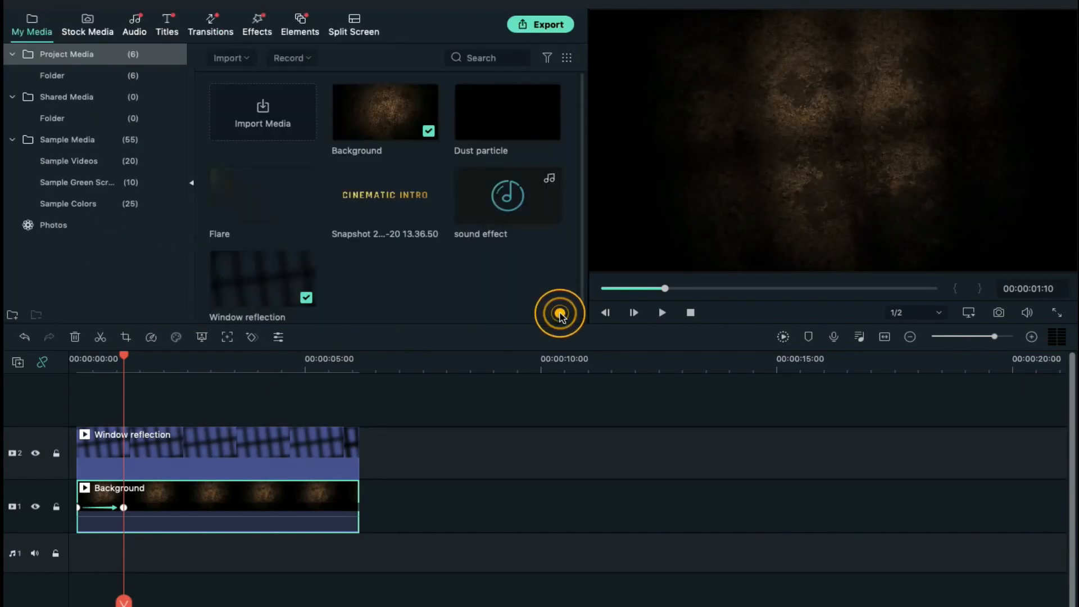
# Place the CINEMATIC INTRO snapshot on track 3, aligned with the clips below and extended to their end.
pyautogui.moveTo(371, 212); pyautogui.dragTo(83, 399)
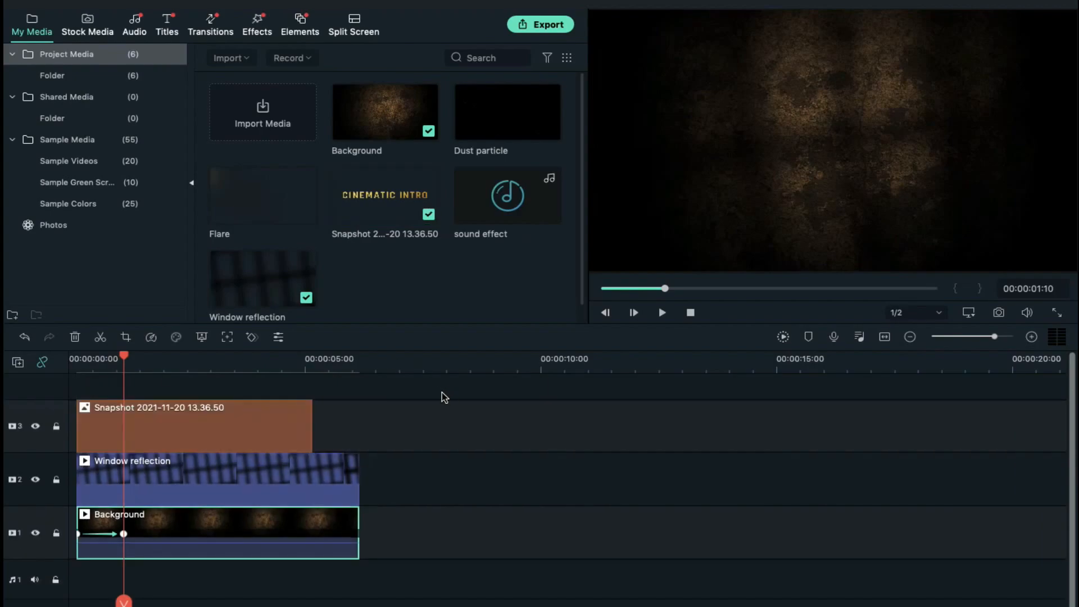
pyautogui.moveTo(312, 416); pyautogui.dragTo(359, 422)
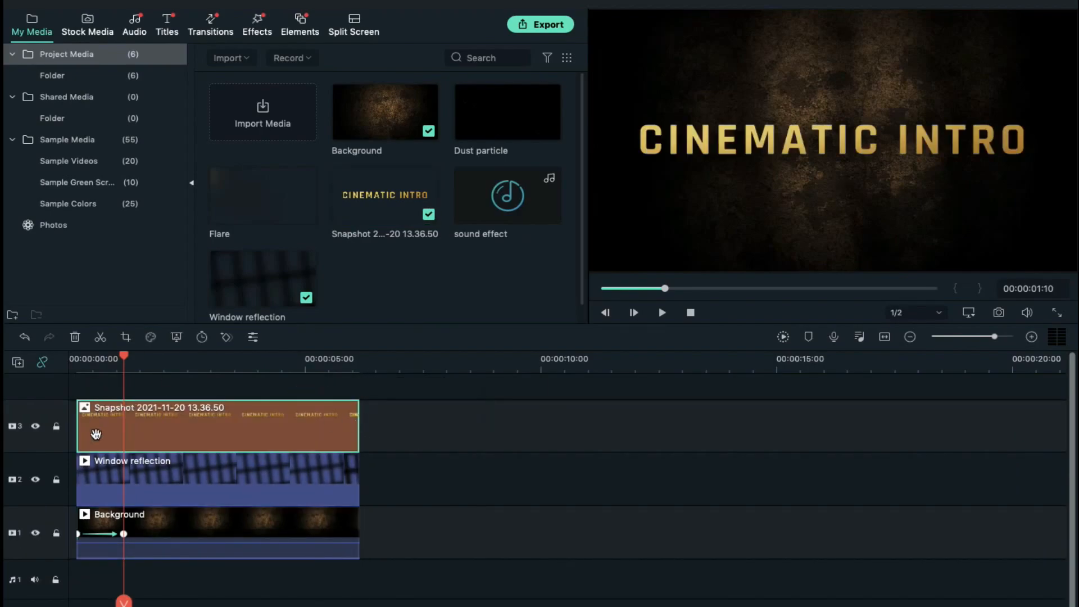
# Fade in the snapshot clip with opacity keyframes of 0% at 00:00:00:10 and 100% at 00:00:01:30.
pyautogui.moveTo(125, 360); pyautogui.dragTo(78, 369)
pyautogui.doubleClick(124, 415)
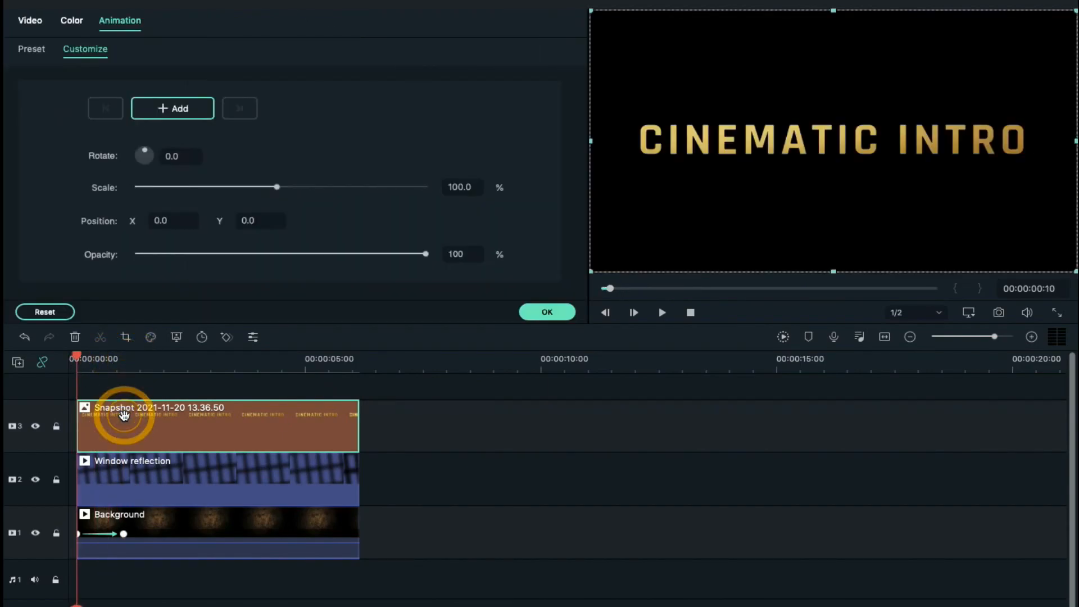
pyautogui.moveTo(426, 254); pyautogui.dragTo(144, 253)
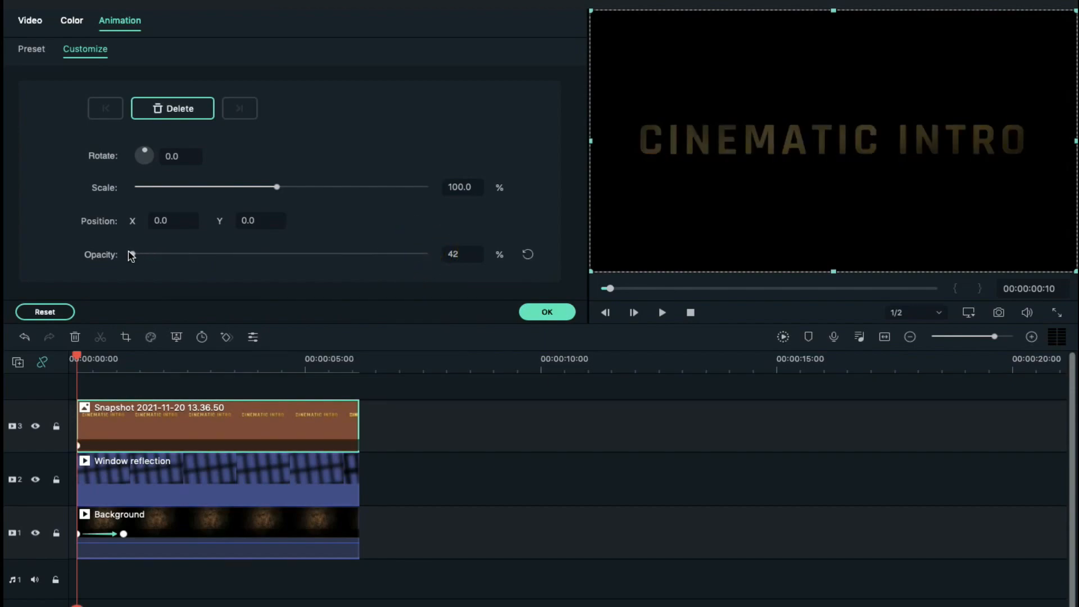
pyautogui.moveTo(74, 353); pyautogui.dragTo(138, 363)
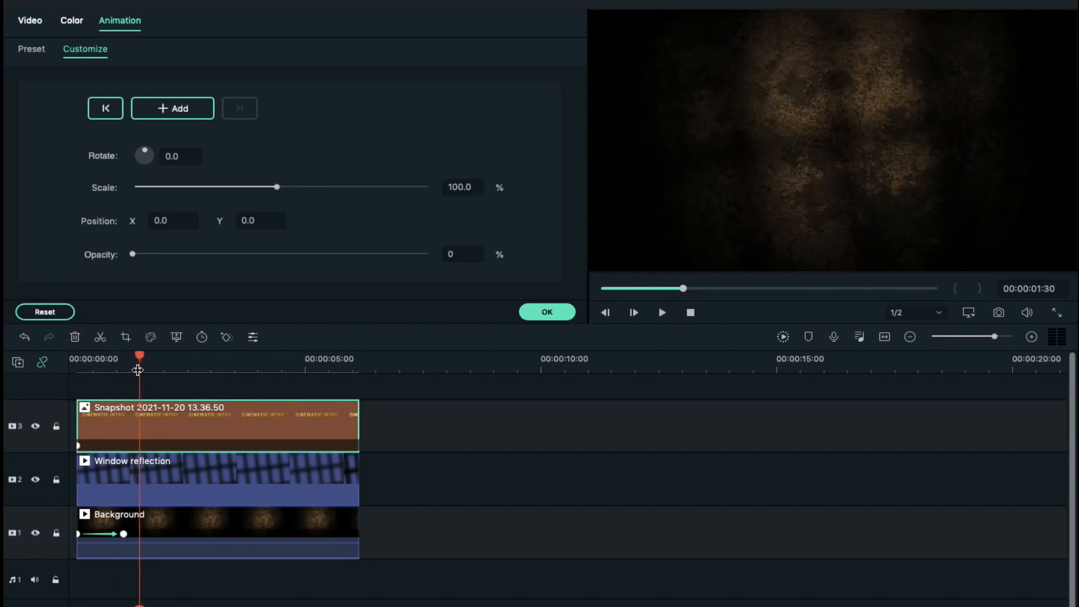
pyautogui.moveTo(134, 254); pyautogui.dragTo(450, 268)
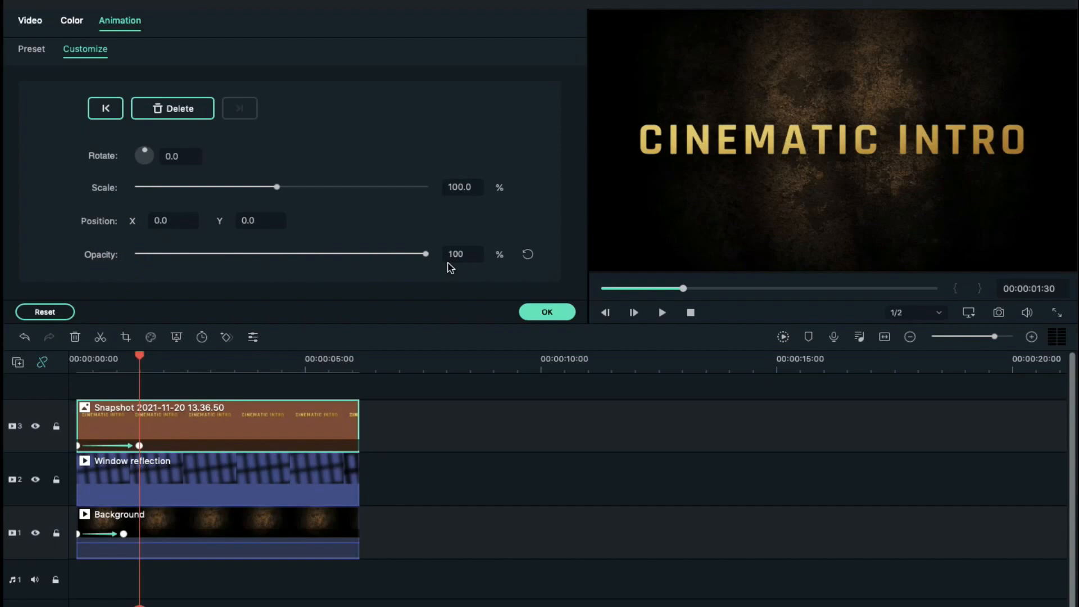
# Add a keyframe to the snapshot clip at 00:00:05:10 with the scale set to 105%.
pyautogui.moveTo(319, 365); pyautogui.dragTo(316, 360)
pyautogui.click(335, 433)
pyautogui.click(463, 186)
pyautogui.write('5')
pyautogui.press('Return')
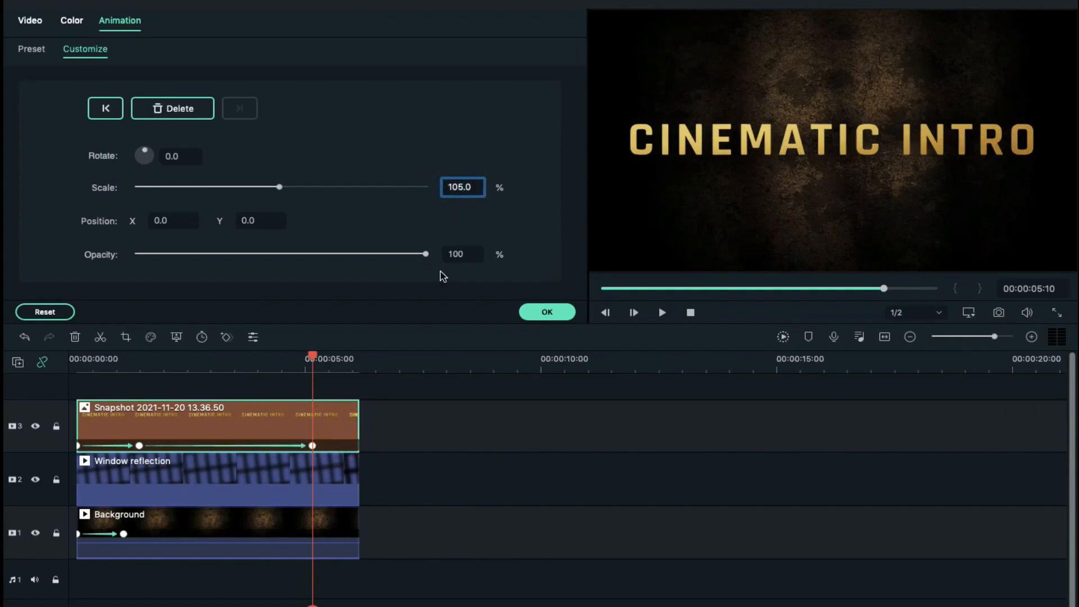
# Add an end keyframe to the snapshot clip at 00:00:06:08 with scale 105.5% and opacity 0%.
pyautogui.moveTo(314, 360); pyautogui.dragTo(359, 361)
pyautogui.click(471, 185)
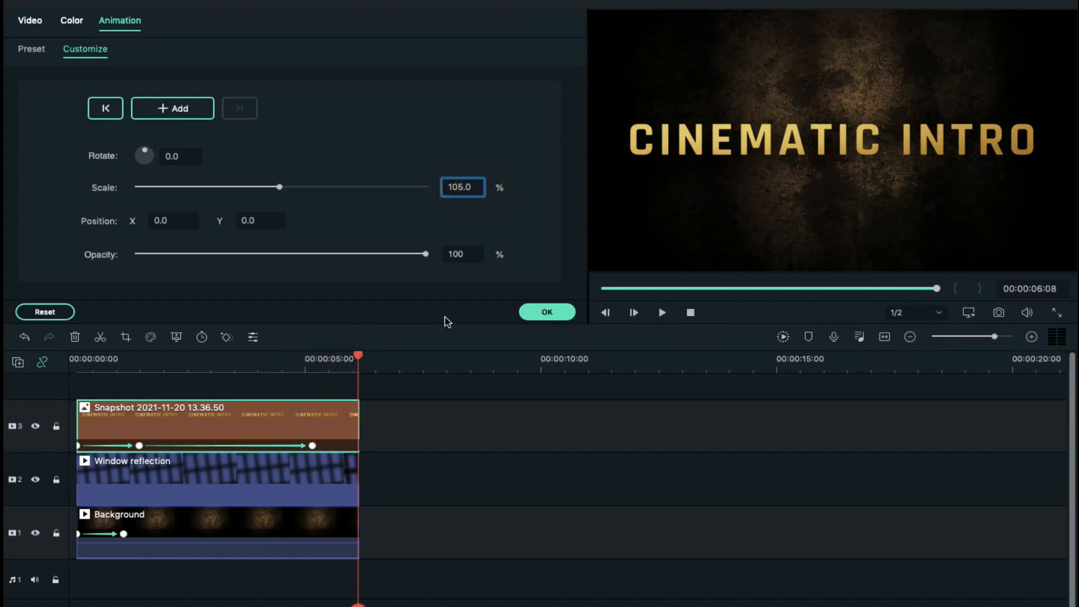
pyautogui.press('Return')
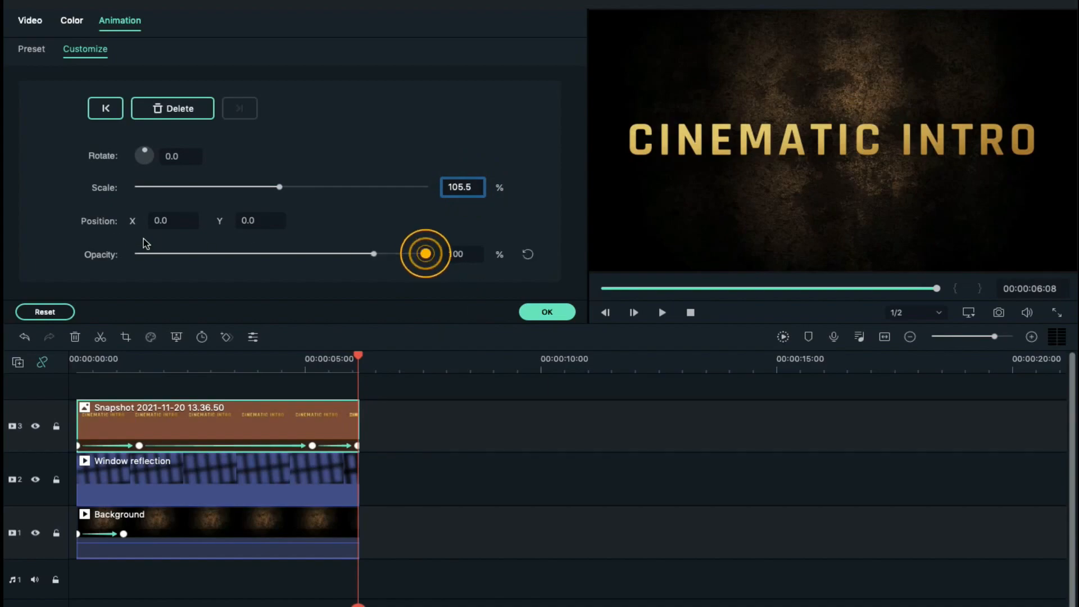
pyautogui.moveTo(426, 254); pyautogui.dragTo(98, 235)
pyautogui.click(358, 446)
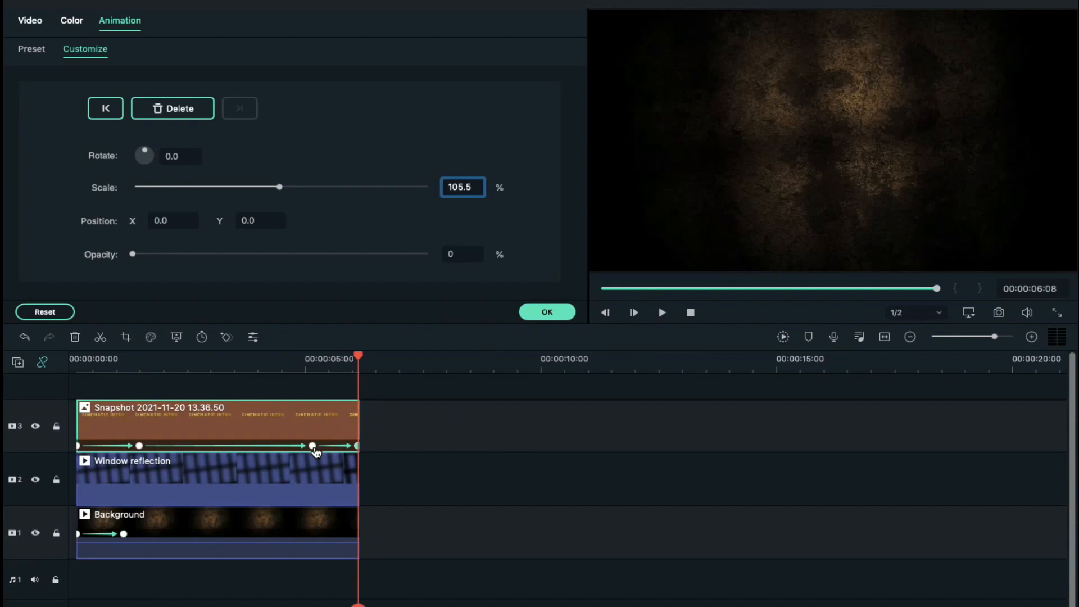
# Fade out the Background clip with opacity keyframes of 100% at 00:00:05:10 and 0% at the clip's end.
pyautogui.click(313, 446)
pyautogui.click(337, 525)
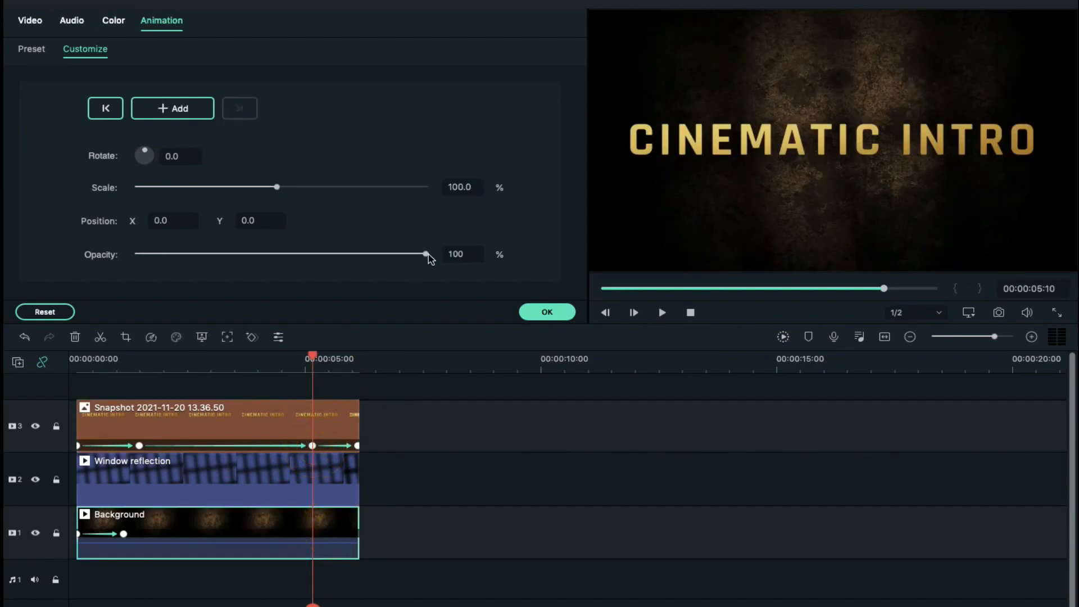
pyautogui.click(181, 108)
pyautogui.click(336, 365)
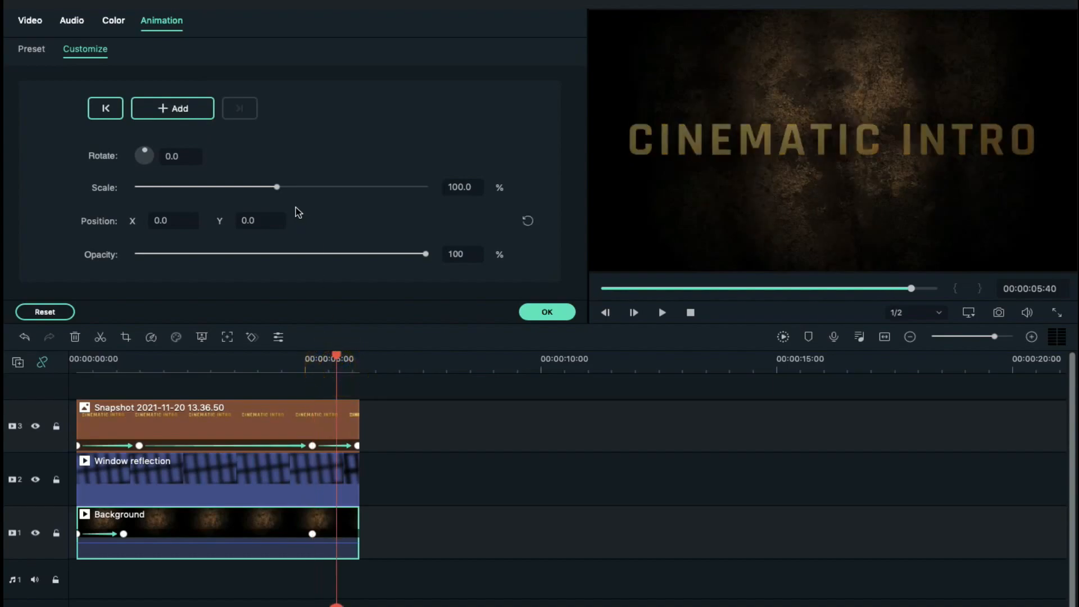
pyautogui.moveTo(425, 254); pyautogui.dragTo(108, 258)
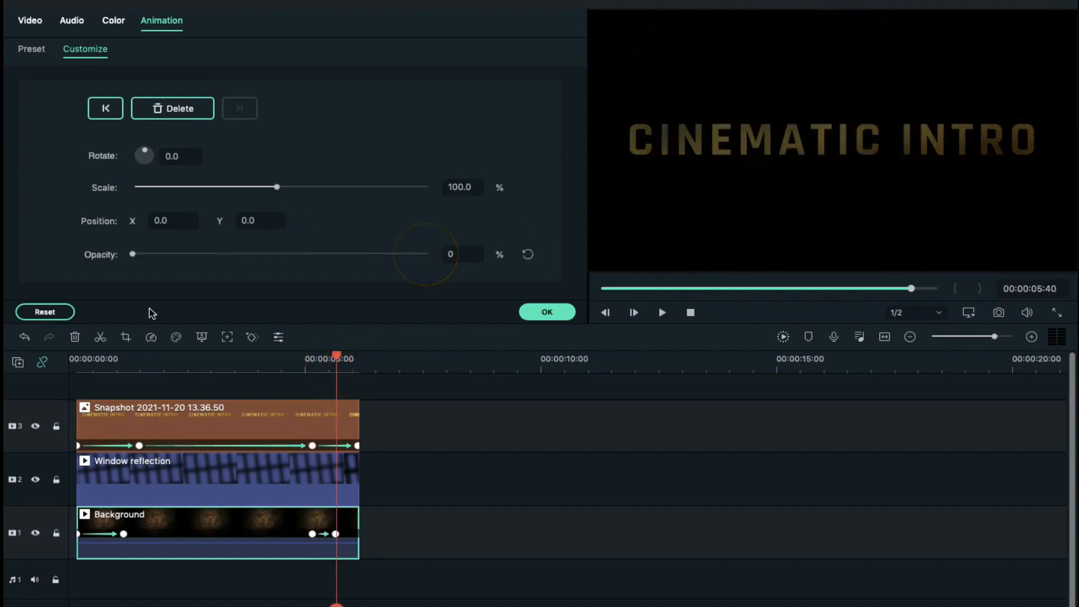
pyautogui.moveTo(340, 534); pyautogui.dragTo(422, 549)
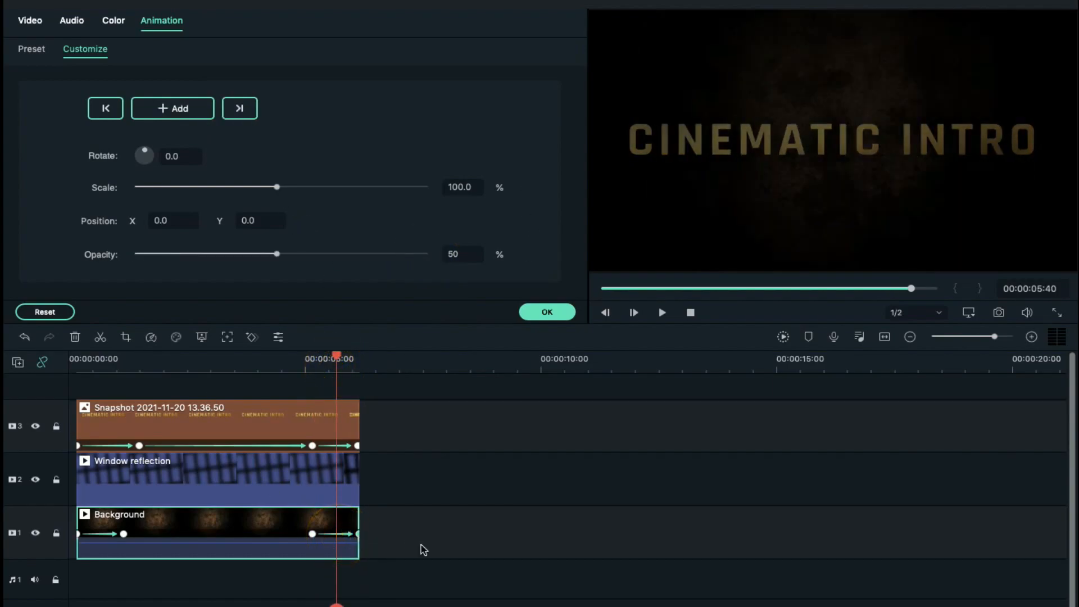
pyautogui.click(481, 511)
# Add a second Window reflection clip on track 4 above the title snapshot and set its opacity to 58%.
pyautogui.moveTo(240, 272); pyautogui.dragTo(233, 349)
pyautogui.click(219, 359)
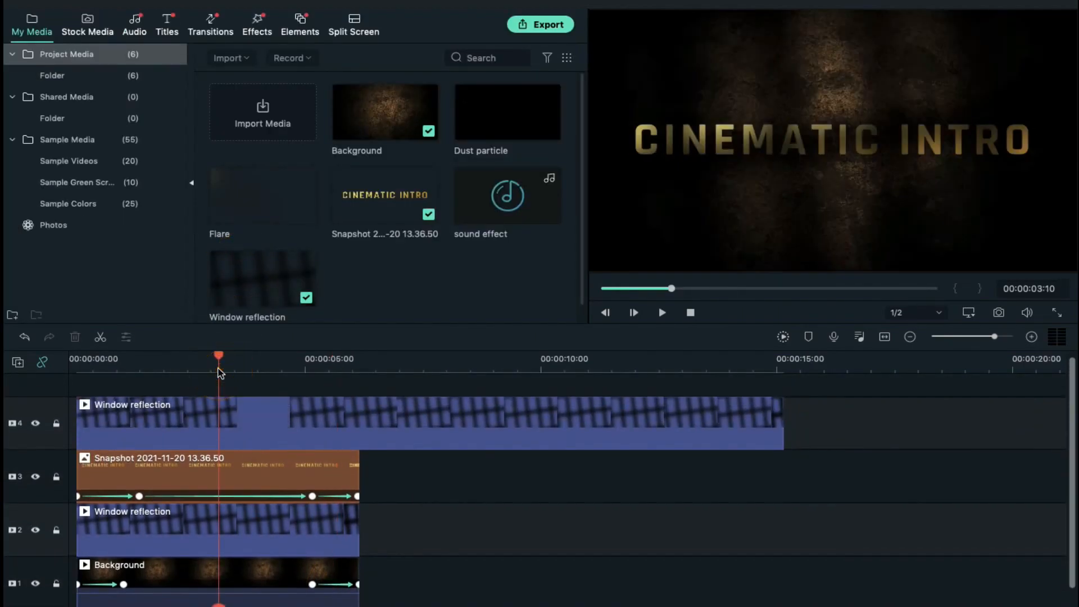
pyautogui.doubleClick(239, 411)
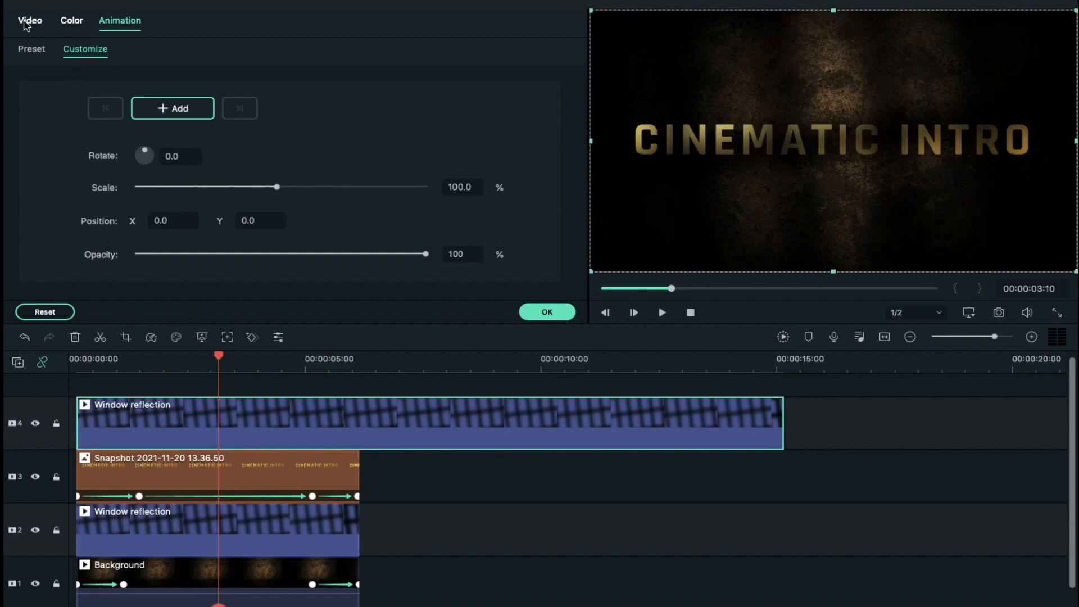
pyautogui.click(30, 21)
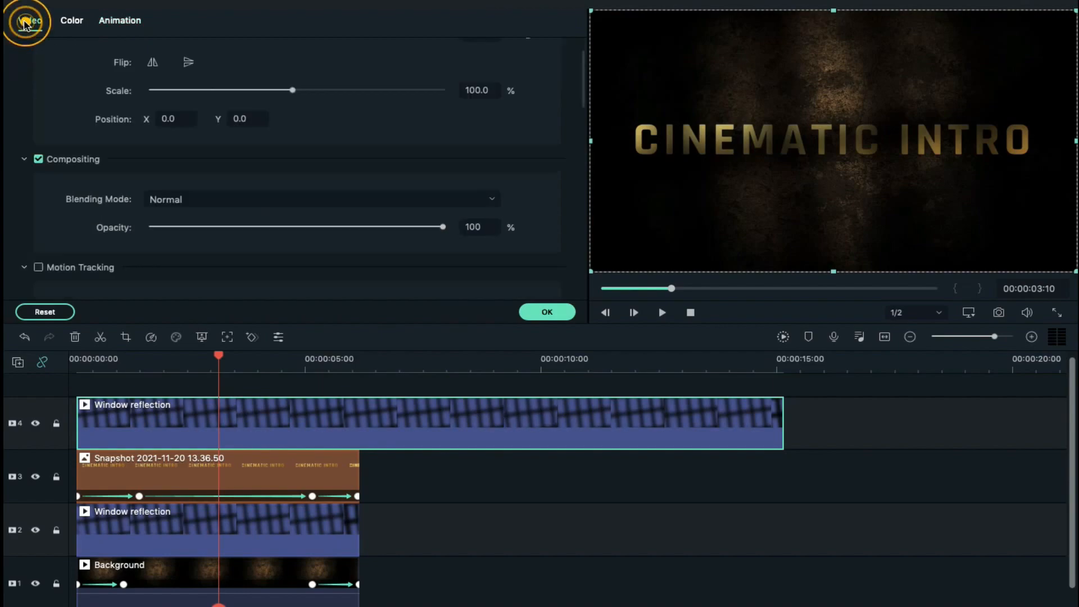
pyautogui.click(319, 227)
pyautogui.click(319, 227)
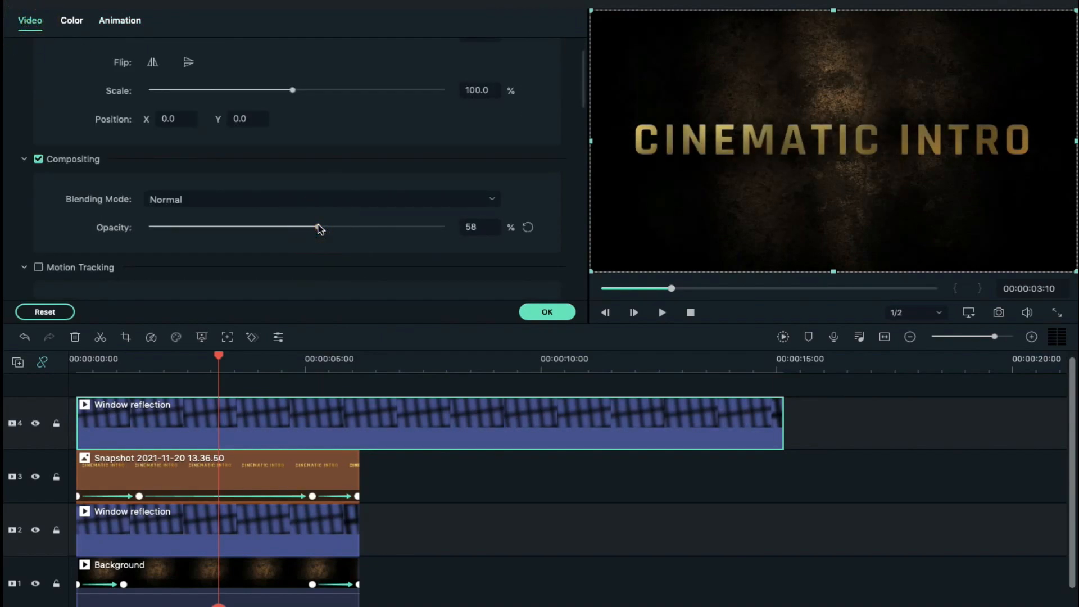
# Trim the track 4 Window reflection clip to end with the clips below and apply its settings.
pyautogui.moveTo(781, 420); pyautogui.dragTo(358, 422)
pyautogui.click(549, 312)
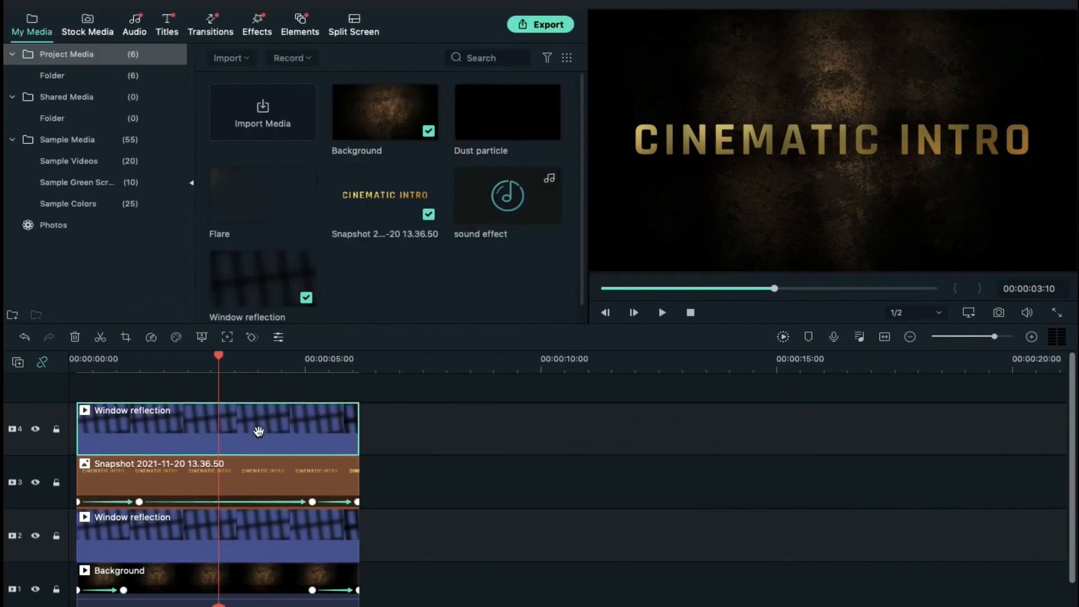
# Add the Dust particle clip at the start of track 5 and trim it to end with the clips below.
pyautogui.moveTo(518, 116); pyautogui.dragTo(78, 390)
pyautogui.scroll(3, 314, 484)
pyautogui.moveTo(780, 421); pyautogui.dragTo(359, 422)
# Set the Dust particle clip's blending mode to Screen and apply the setting.
pyautogui.doubleClick(277, 421)
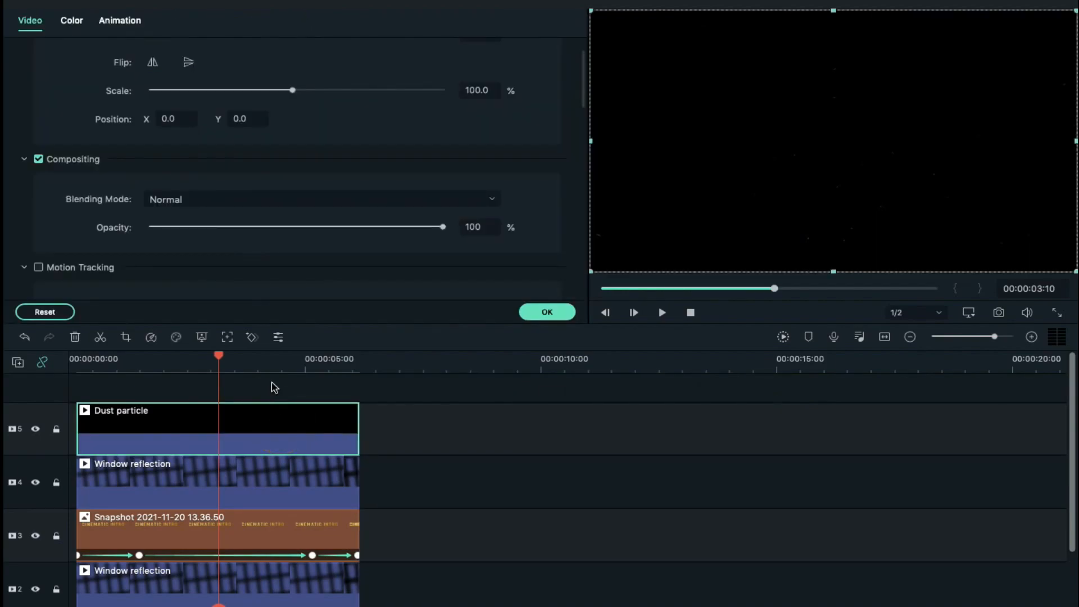
pyautogui.click(258, 201)
pyautogui.click(223, 293)
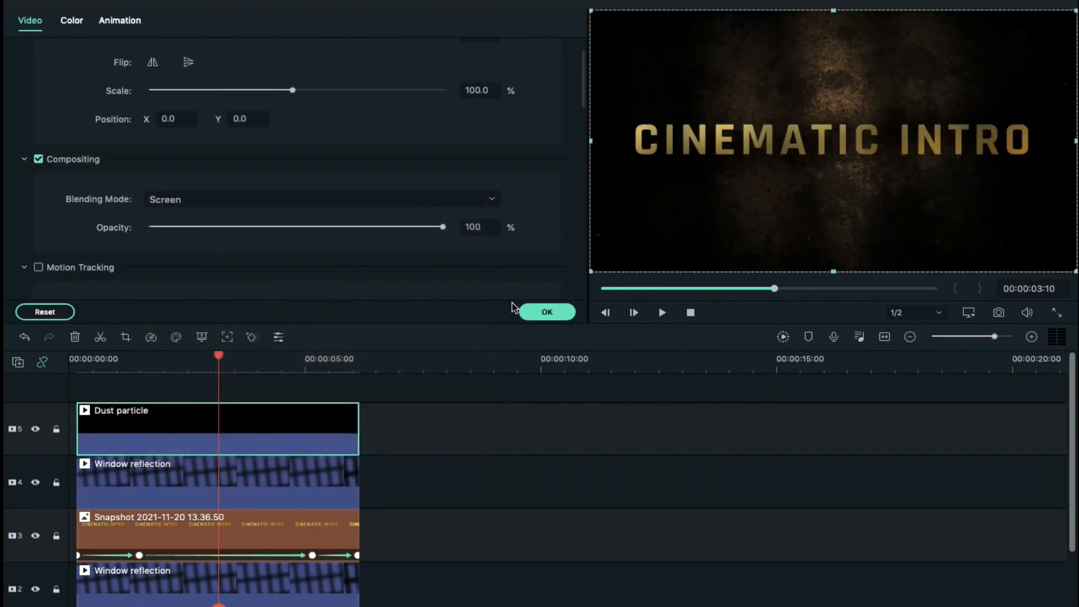
pyautogui.click(545, 312)
# Add the Flare clip at the start of track 6, speed it up to 2x and trim it to end with the clips below.
pyautogui.moveTo(262, 197); pyautogui.dragTo(76, 404)
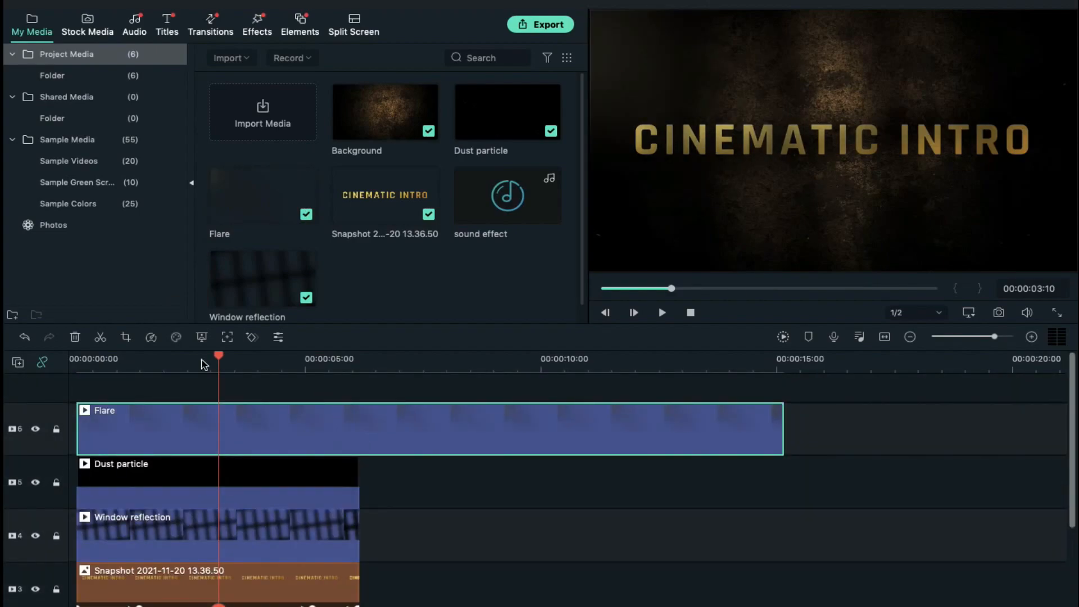
pyautogui.click(151, 337)
pyautogui.moveTo(171, 382)
pyautogui.click(257, 381)
pyautogui.moveTo(427, 434); pyautogui.dragTo(359, 437)
pyautogui.click(302, 465)
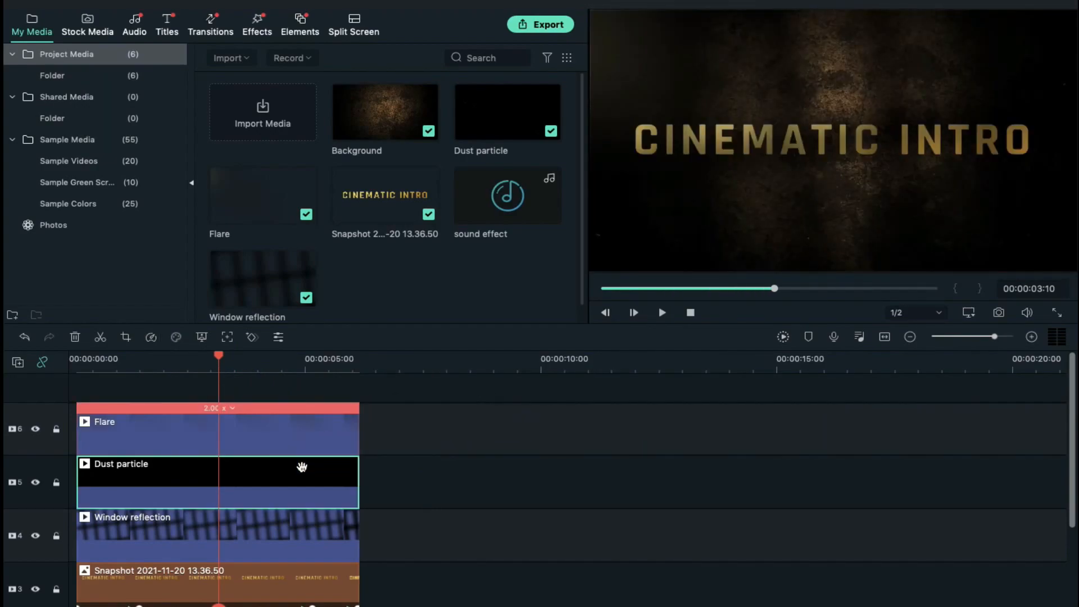
# Find the Luma Sharp effect by searching for "sharp", place it on track 7 and extend it to cover all the clips.
pyautogui.click(251, 35)
pyautogui.click(333, 56)
pyautogui.write('sharp')
pyautogui.press('Return')
pyautogui.moveTo(527, 120); pyautogui.dragTo(212, 383)
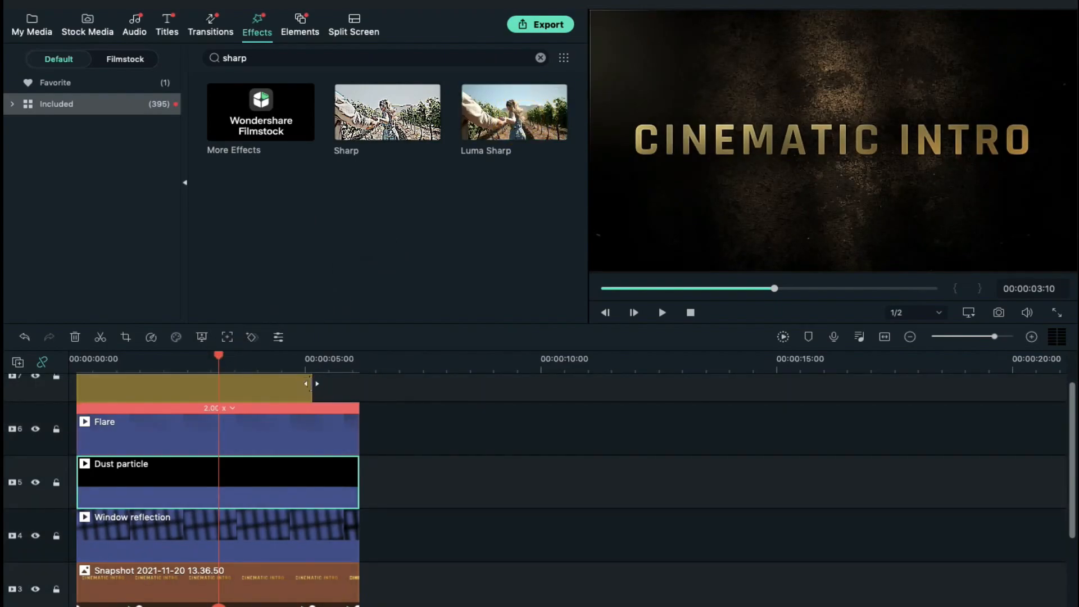
pyautogui.moveTo(310, 385)
pyautogui.mouseDown()
pyautogui.moveTo(357, 379)
pyautogui.moveTo(303, 382)
pyautogui.mouseUp()
# Set the Luma Sharp effect's intensity to 27 and apply it.
pyautogui.doubleClick(260, 381)
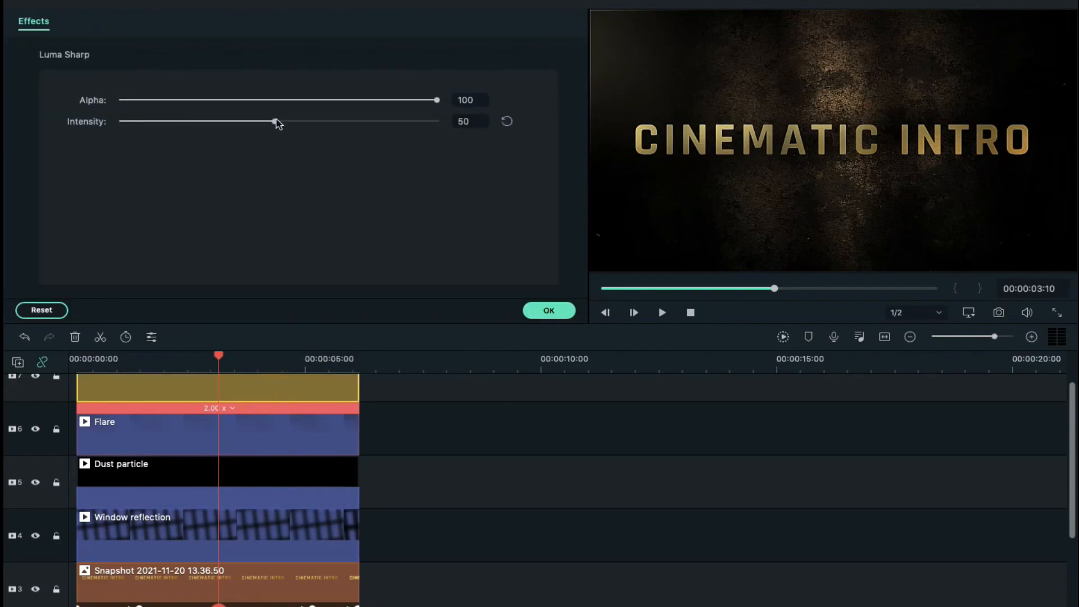
pyautogui.moveTo(275, 123); pyautogui.dragTo(204, 125)
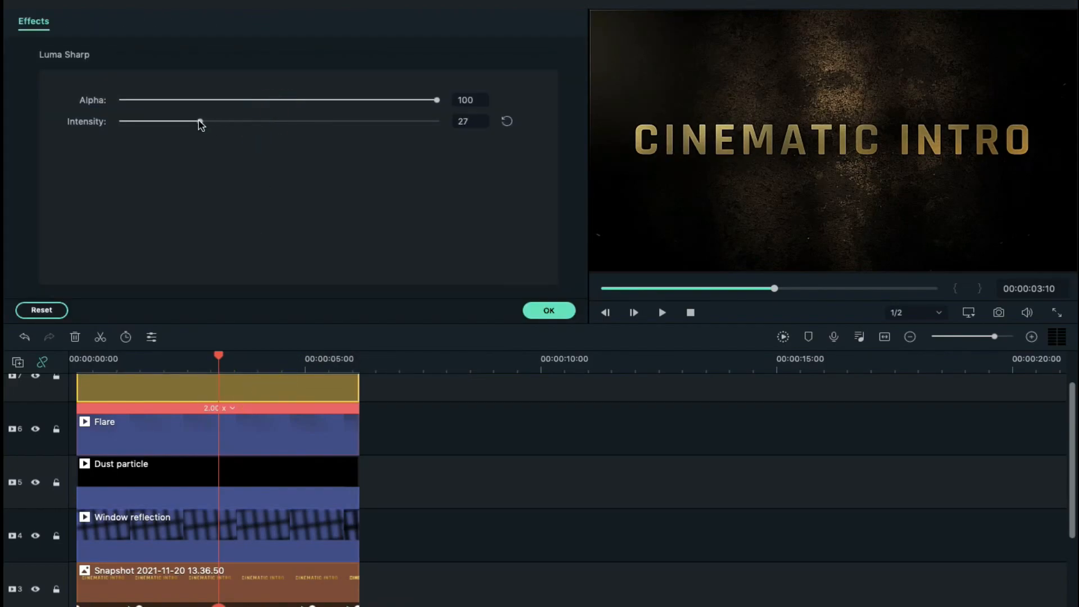
pyautogui.click(548, 311)
# Search the effects for "fuzzy", place the Fuzzy effect on track 8 and extend it to the end of the clips.
pyautogui.click(279, 56)
pyautogui.write('fu')
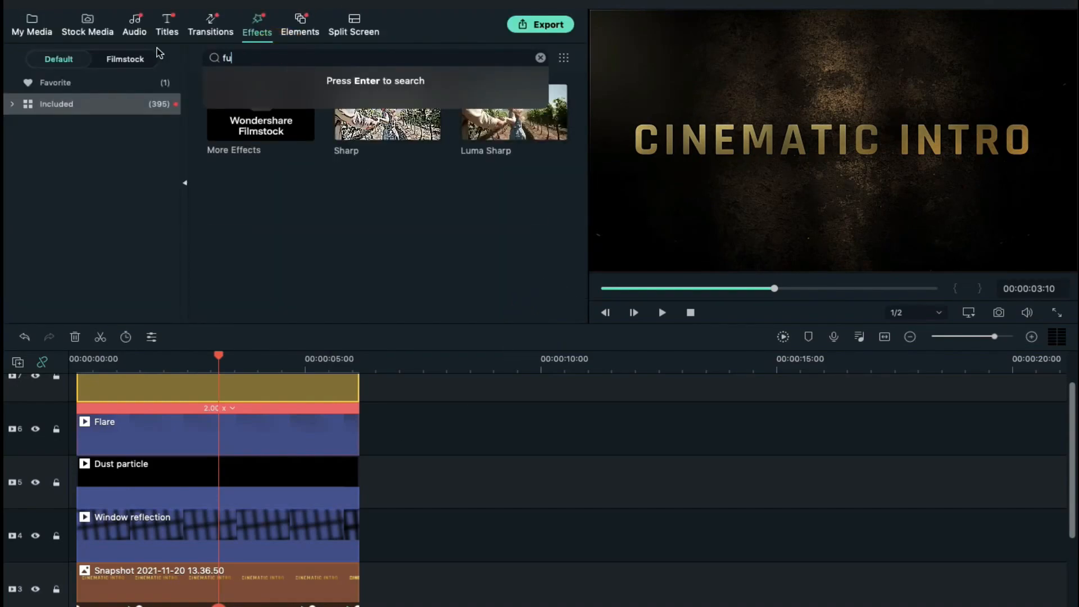
pyautogui.write('zzy')
pyautogui.press('Return')
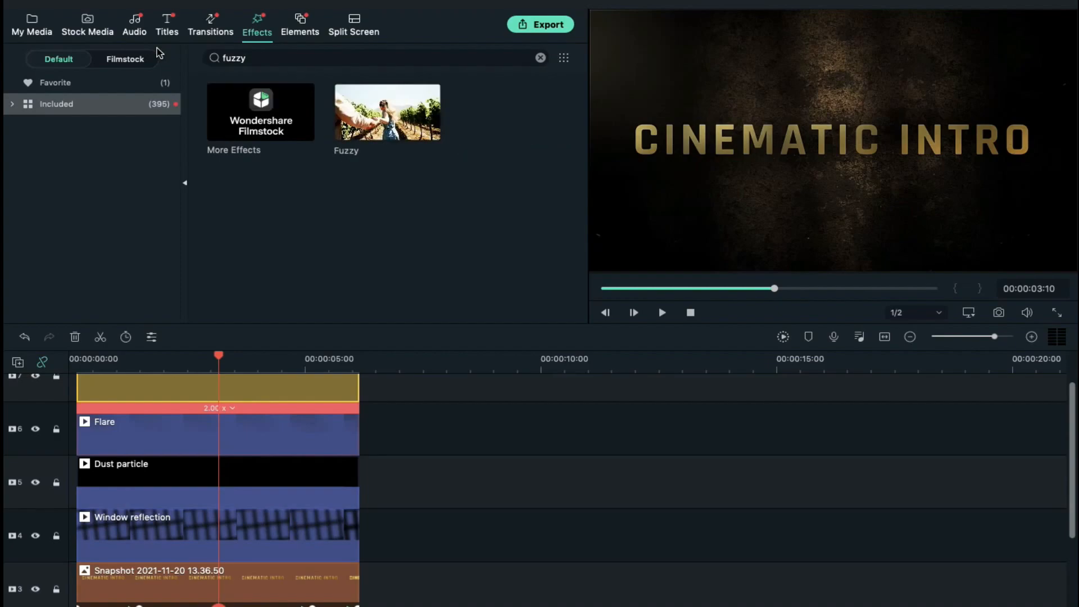
pyautogui.scroll(2, 272, 425)
pyautogui.moveTo(376, 136); pyautogui.dragTo(155, 382)
pyautogui.moveTo(310, 383); pyautogui.dragTo(358, 384)
# Reduce the Fuzzy effect's alpha to 53 and apply it.
pyautogui.doubleClick(273, 386)
pyautogui.moveTo(437, 101); pyautogui.dragTo(285, 102)
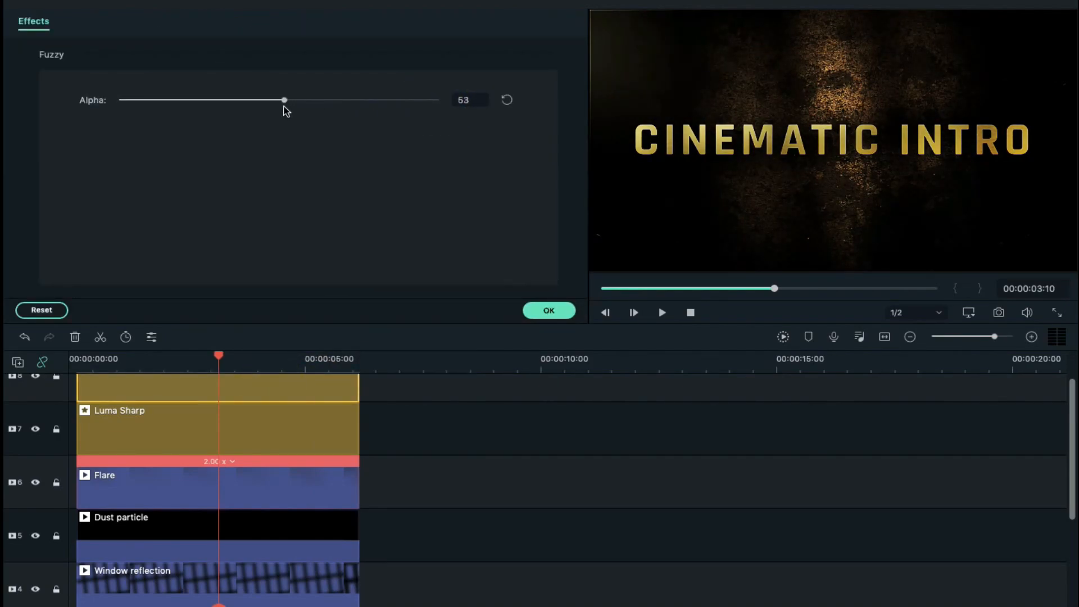
pyautogui.click(548, 311)
# Find the Cinema 21:9 effect by searching for "21", place it on track 9 and stretch it to the clips' end.
pyautogui.doubleClick(309, 56)
pyautogui.write('21')
pyautogui.moveTo(388, 113); pyautogui.dragTo(104, 387)
pyautogui.moveTo(307, 386); pyautogui.dragTo(358, 386)
# Set the Cinema 21:9 effect's border height to 0.10 and apply it.
pyautogui.doubleClick(297, 380)
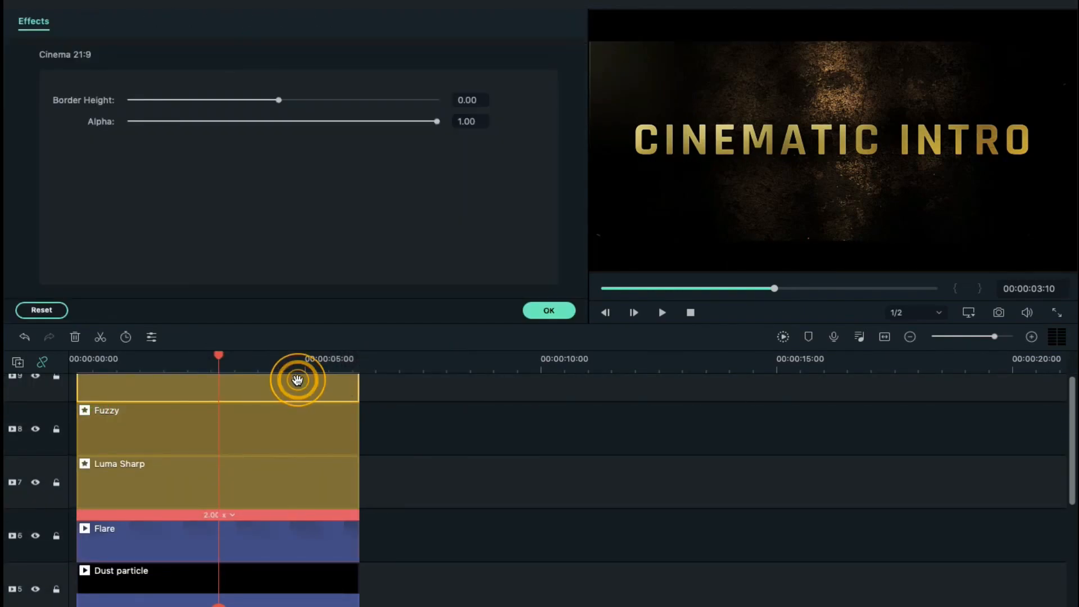
pyautogui.moveTo(279, 101); pyautogui.dragTo(297, 105)
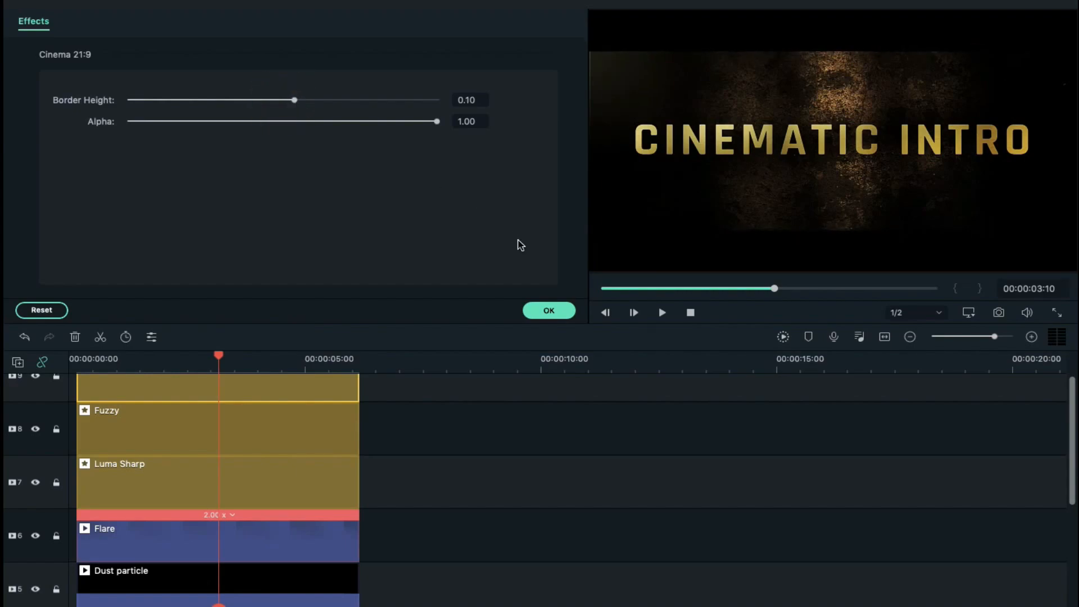
pyautogui.click(534, 313)
# Add the sound effect to audio track 1, split it at 00:00:06:11 where the video clips end and delete the remainder.
pyautogui.scroll(-5, 394, 551)
pyautogui.click(32, 25)
pyautogui.moveTo(507, 195); pyautogui.dragTo(69, 577)
pyautogui.moveTo(219, 359); pyautogui.dragTo(361, 362)
pyautogui.press('super+b')
pyautogui.click(399, 581)
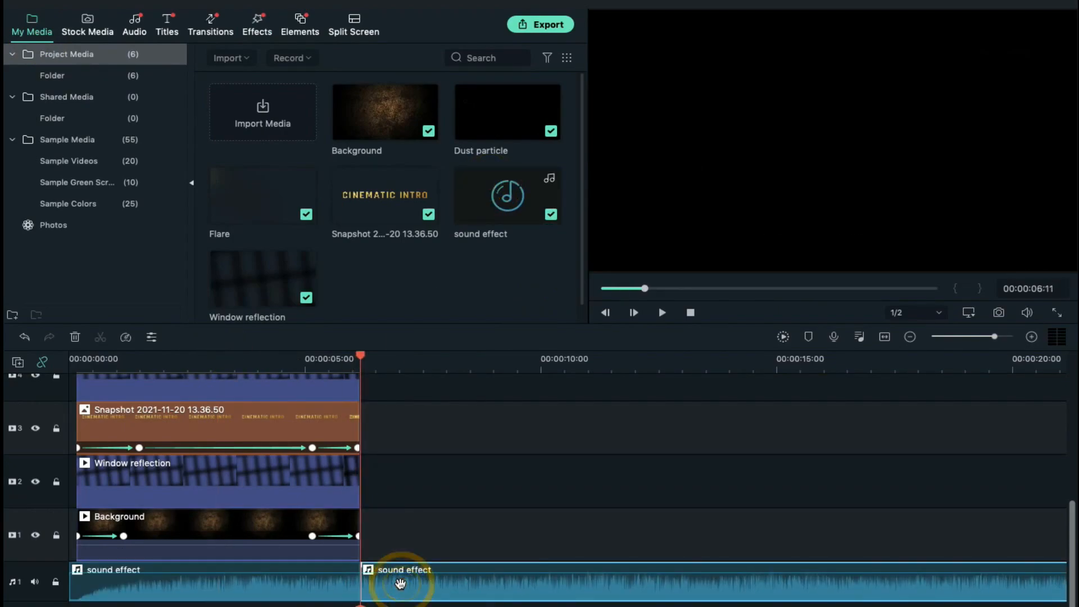
pyautogui.press('Delete')
pyautogui.click(309, 367)
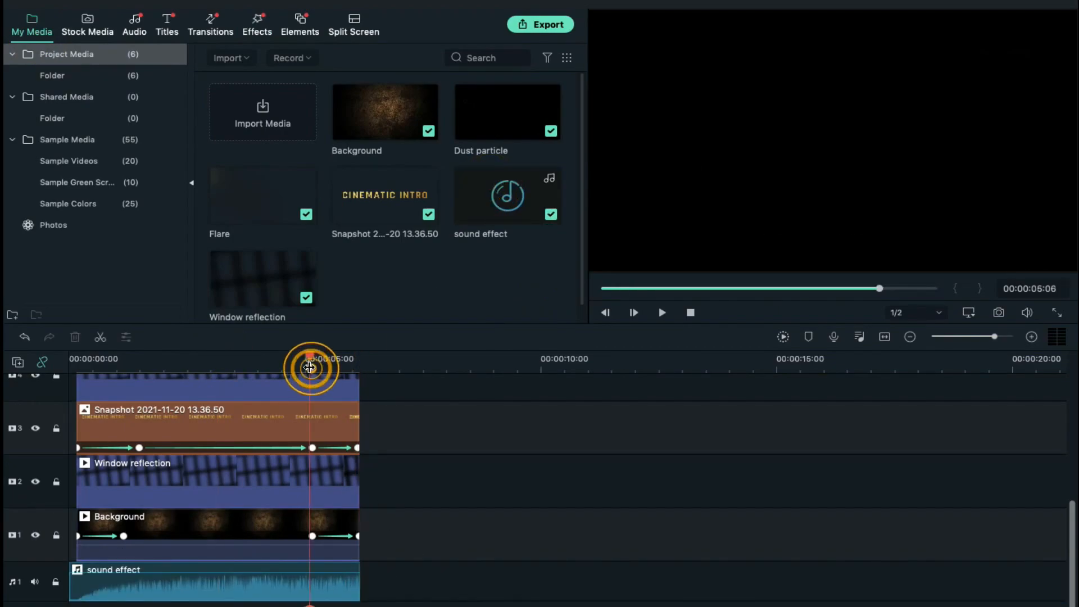
pyautogui.moveTo(309, 367); pyautogui.dragTo(269, 367)
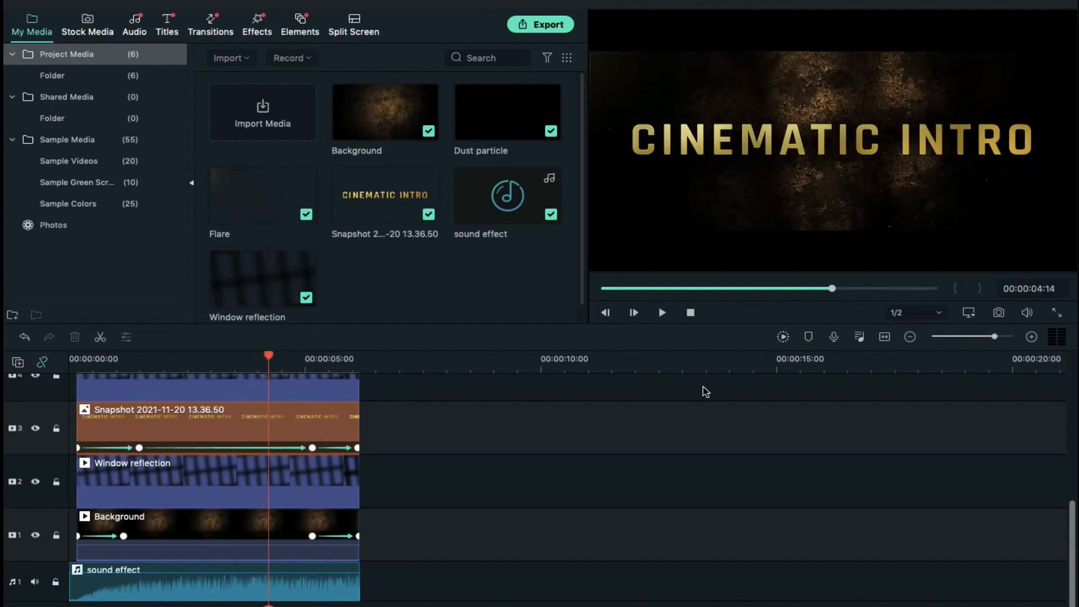
# Export the project as an MP4 video named "Cinematic Intro" to the Files folder.
pyautogui.click(541, 24)
pyautogui.click(646, 233)
pyautogui.click(596, 328)
pyautogui.write('Cinematic Intro')
pyautogui.click(661, 261)
pyautogui.click(612, 367)
pyautogui.click(600, 343)
pyautogui.click(679, 578)
pyautogui.click(765, 523)
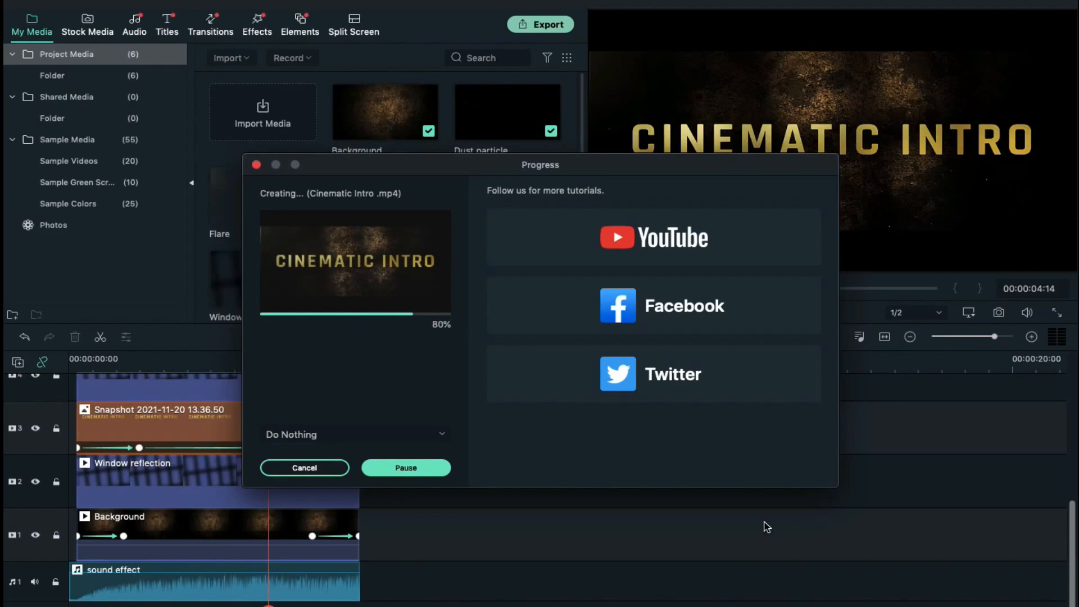
# Locate the exported Cinematic Intro .mp4 in the Files folder in Finder and open it full screen in QuickTime Player.
pyautogui.click(541, 365)
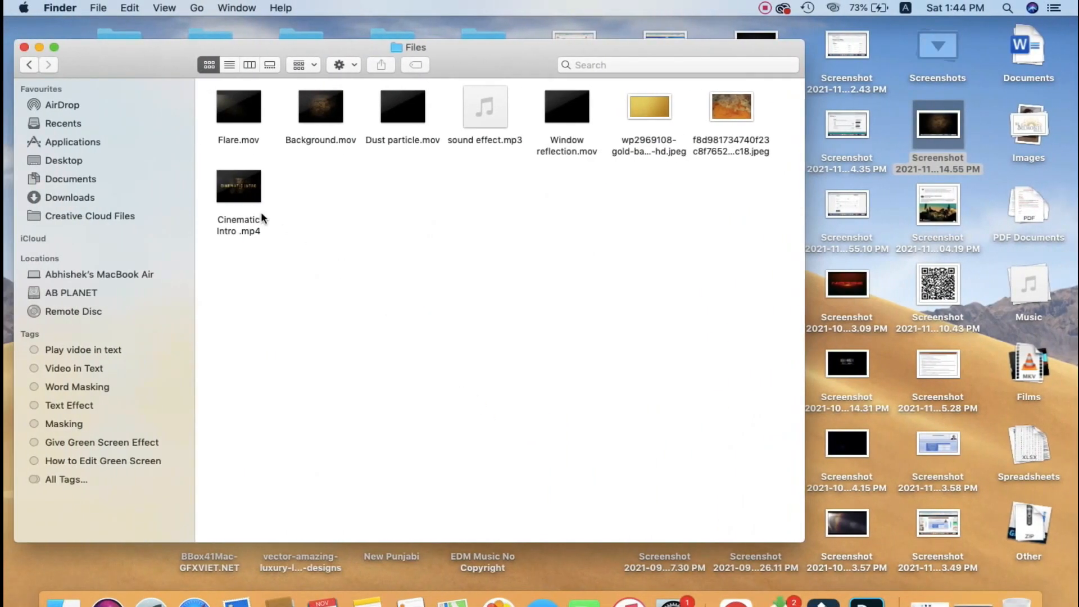
pyautogui.doubleClick(248, 194)
pyautogui.click(49, 26)
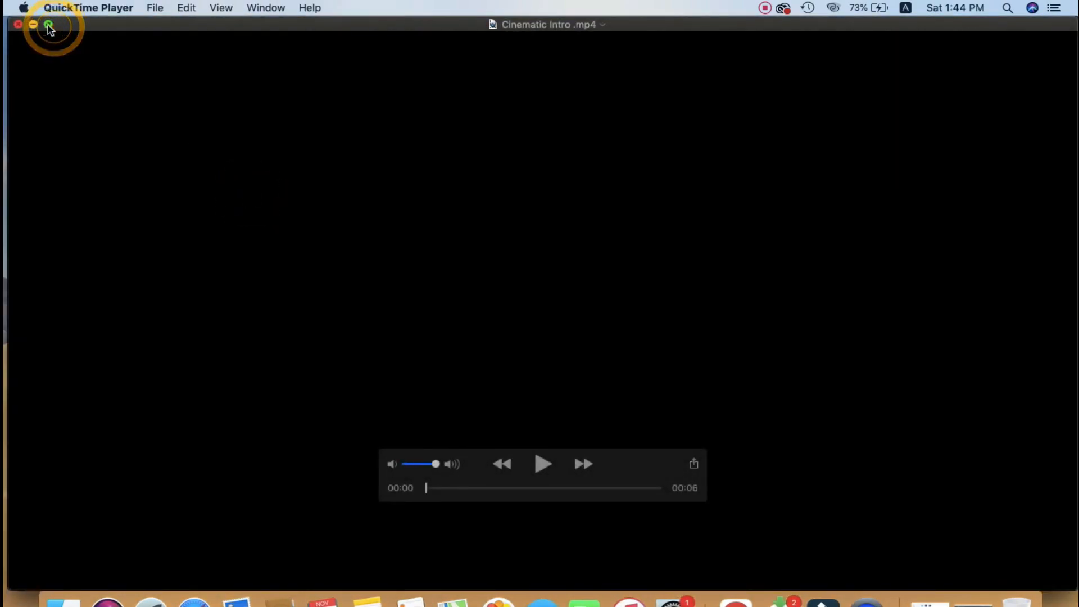